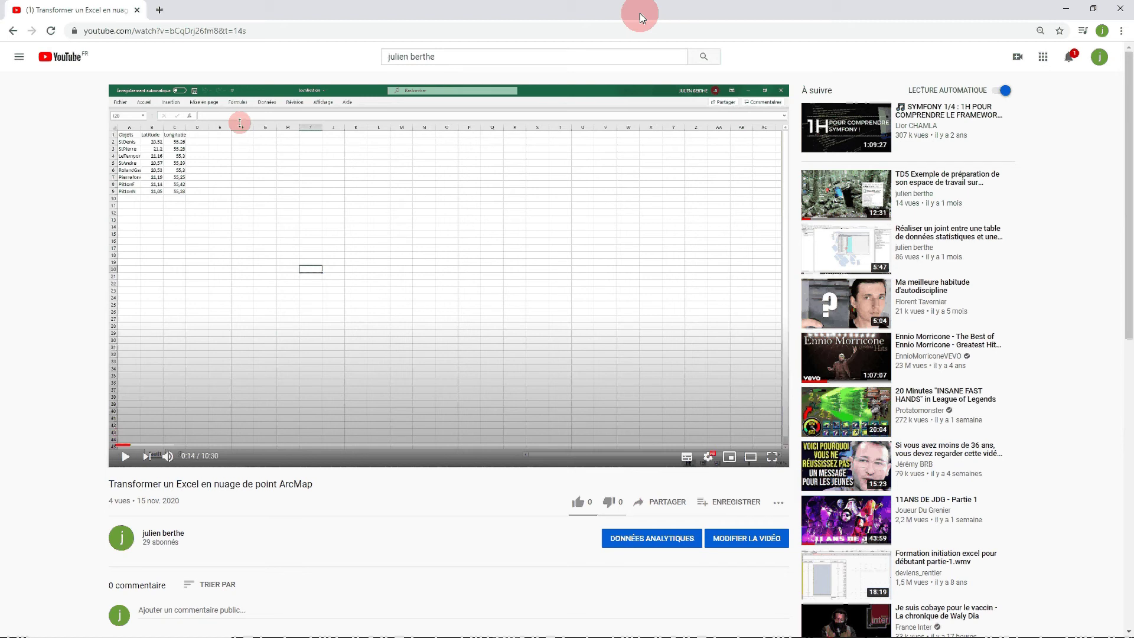
# - Replace the YouTube tutorial tab in Chrome with a blank tab and switch to the empty Excel workbook
pyautogui.click(155, 11)
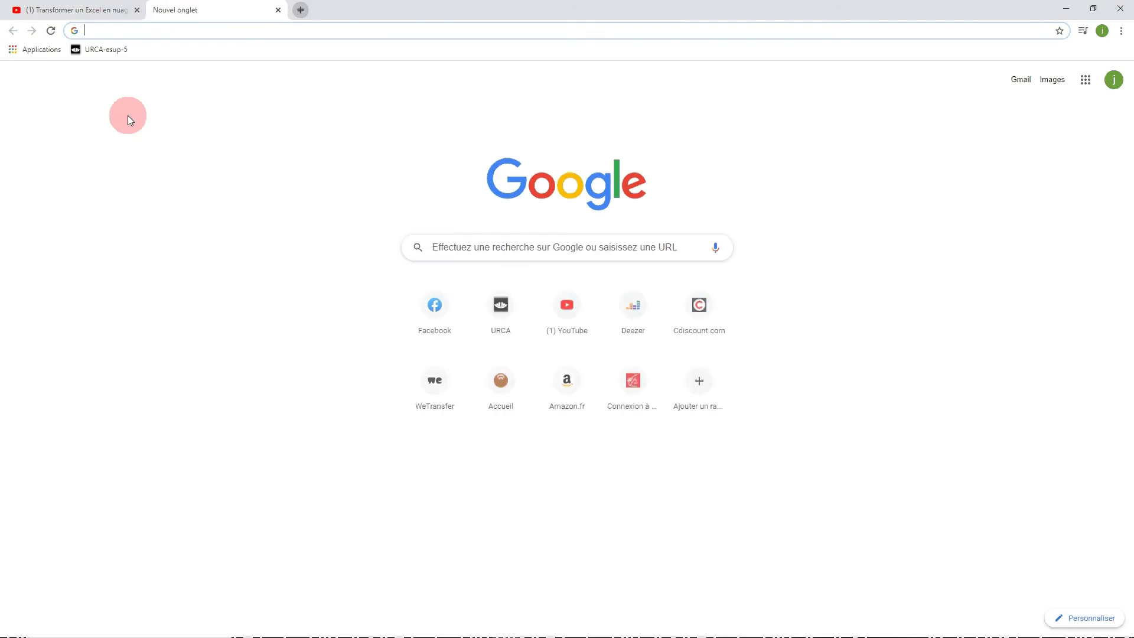
pyautogui.click(136, 11)
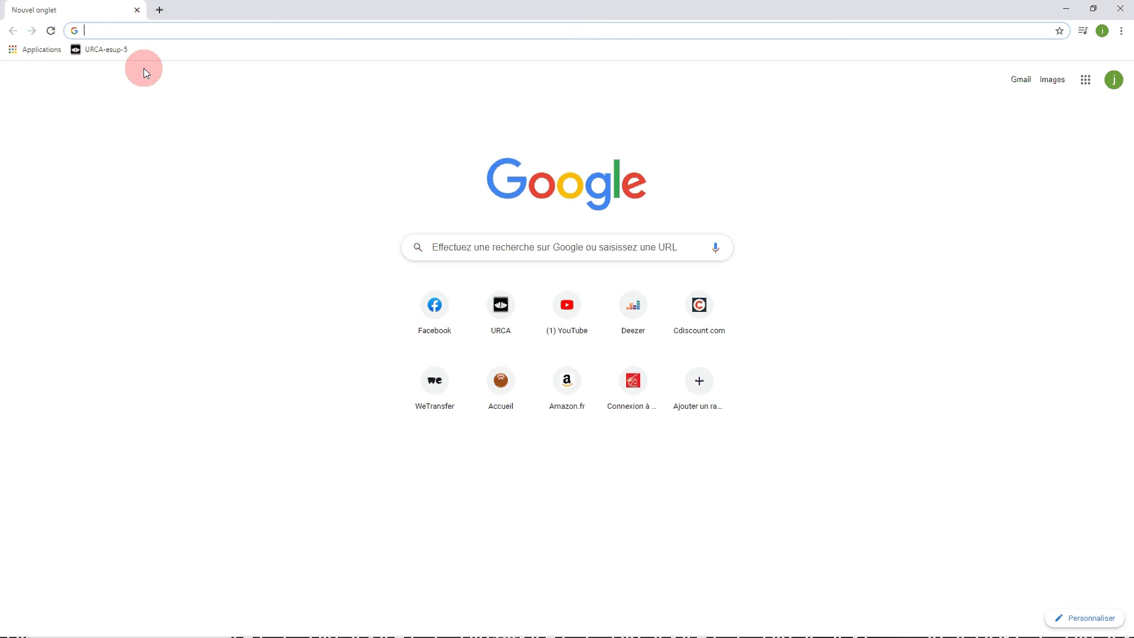
pyautogui.click(589, 627)
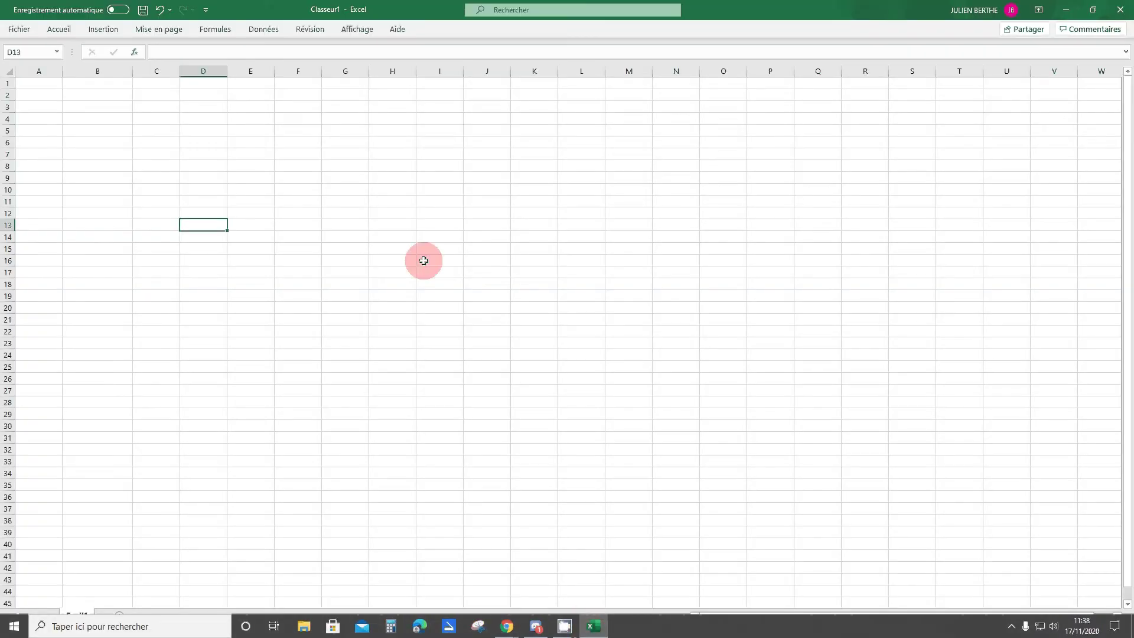
# - Enter the header ID in A1 and the numbers 1, 2, 3 in A2:A4
pyautogui.click(30, 88)
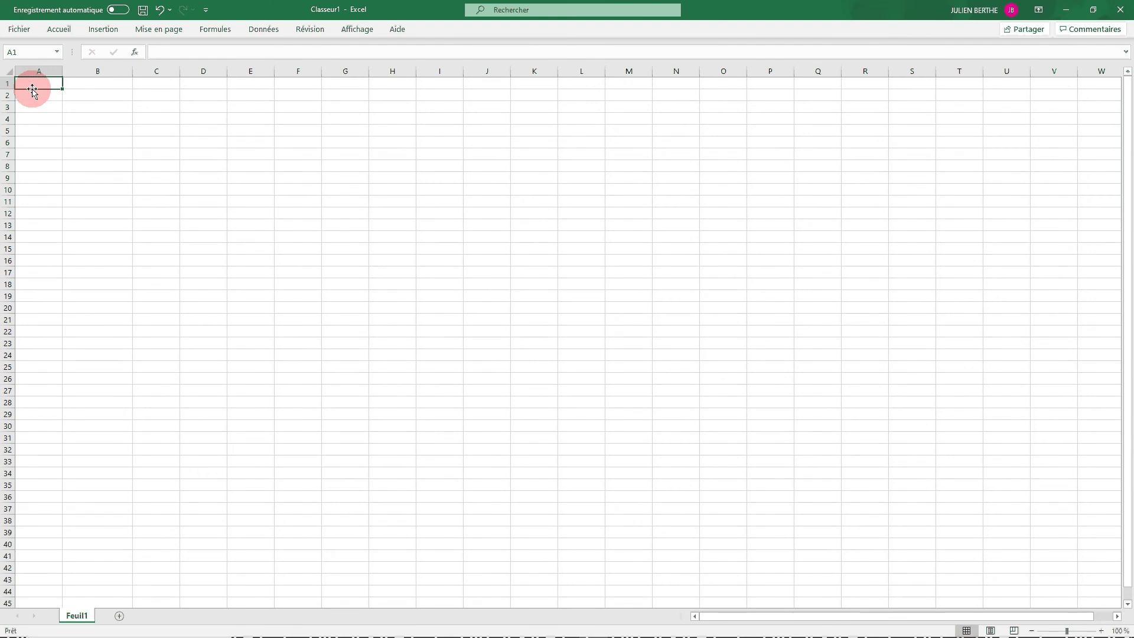
pyautogui.write('ID')
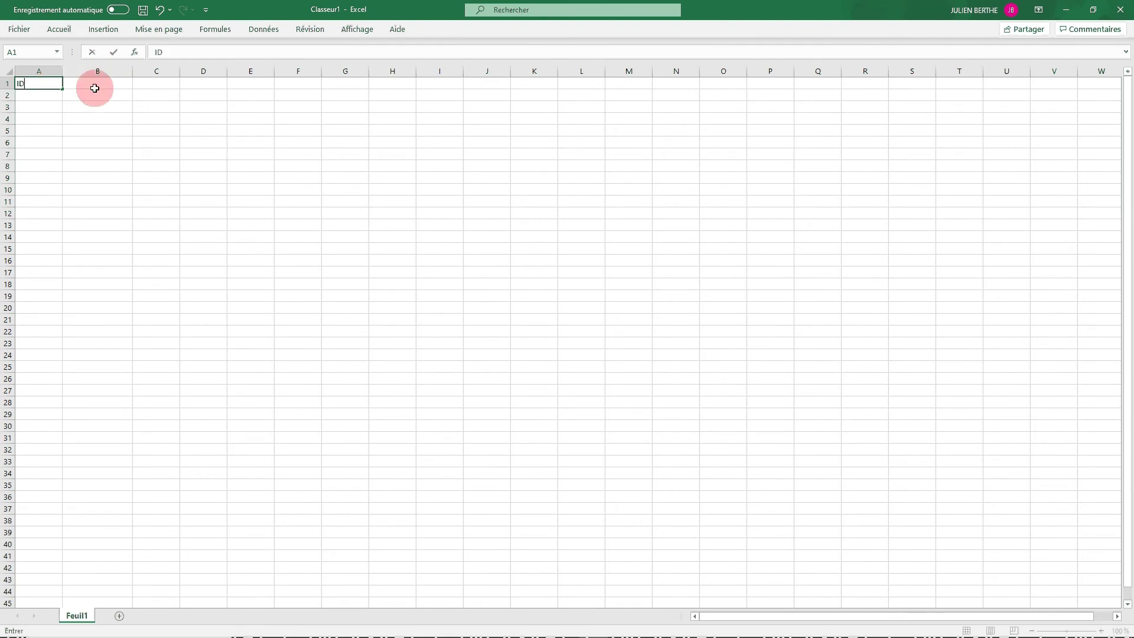
pyautogui.click(29, 95)
pyautogui.write('1')
pyautogui.click(38, 107)
pyautogui.write('2')
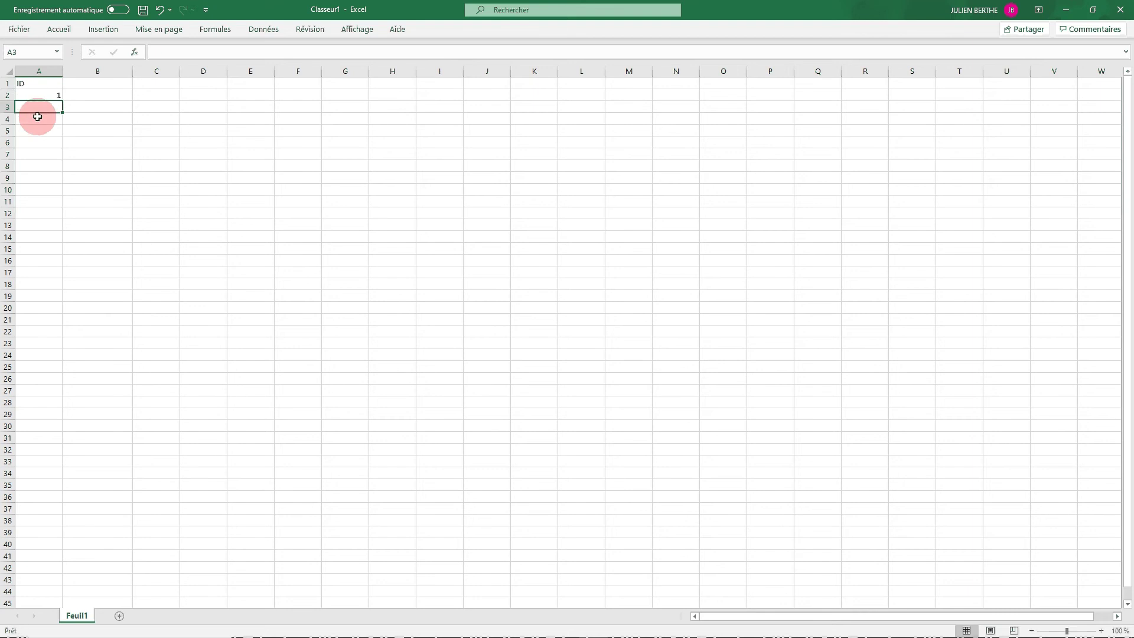
pyautogui.click(38, 119)
pyautogui.write('3')
pyautogui.click(39, 130)
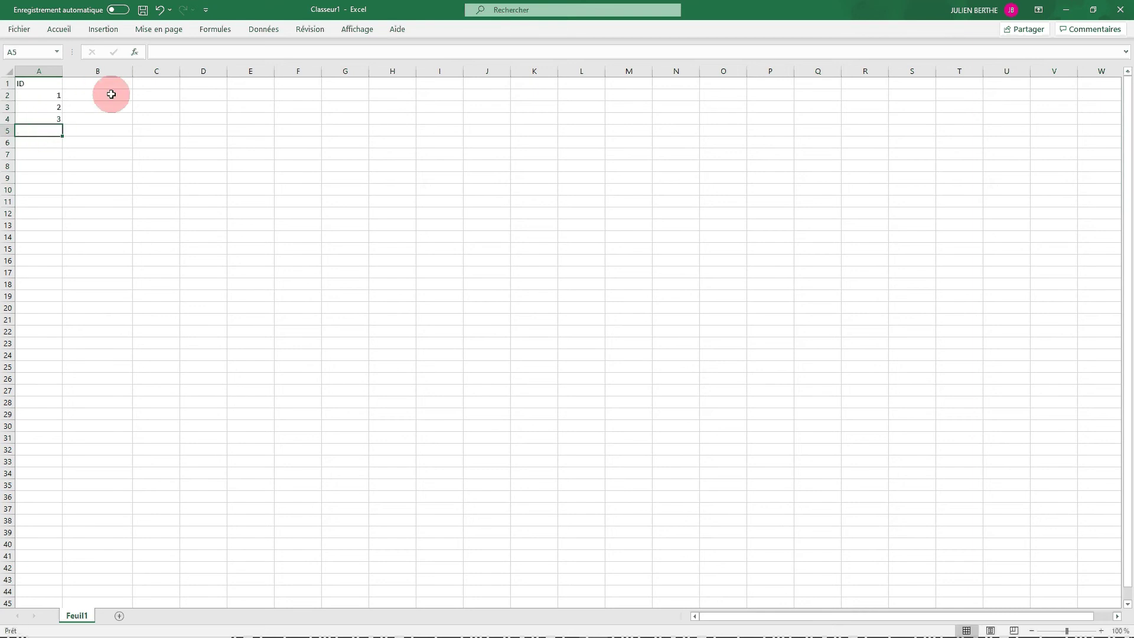
# - Enter the headers NOM, Longitude, Latitude and ESPG in B1 through E1
pyautogui.click(111, 95)
pyautogui.click(106, 84)
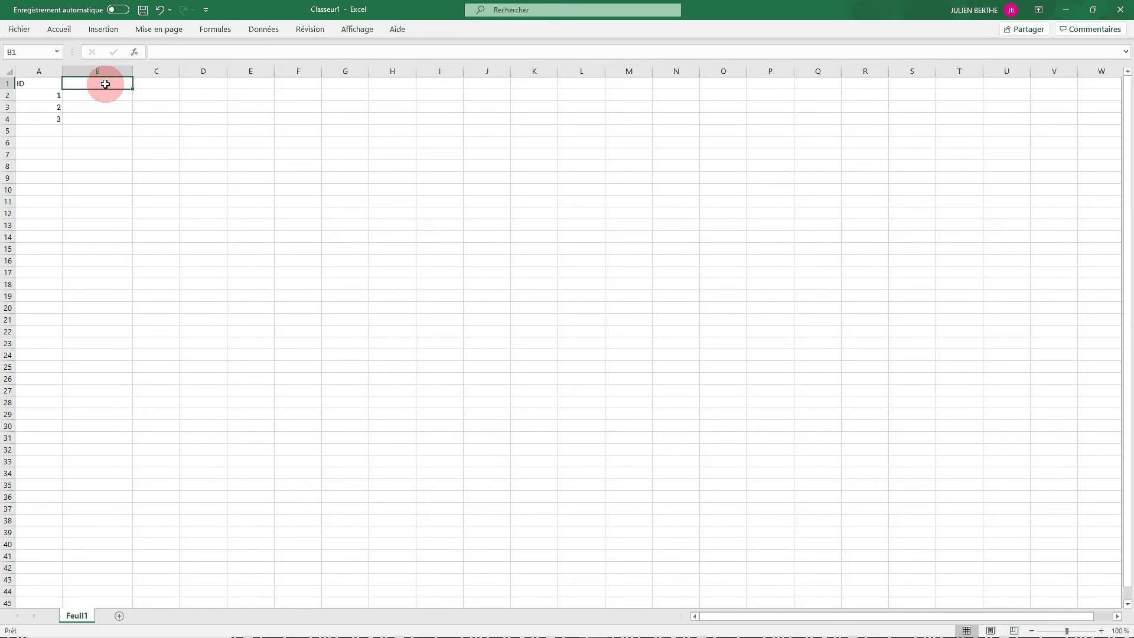
pyautogui.write('Nom')
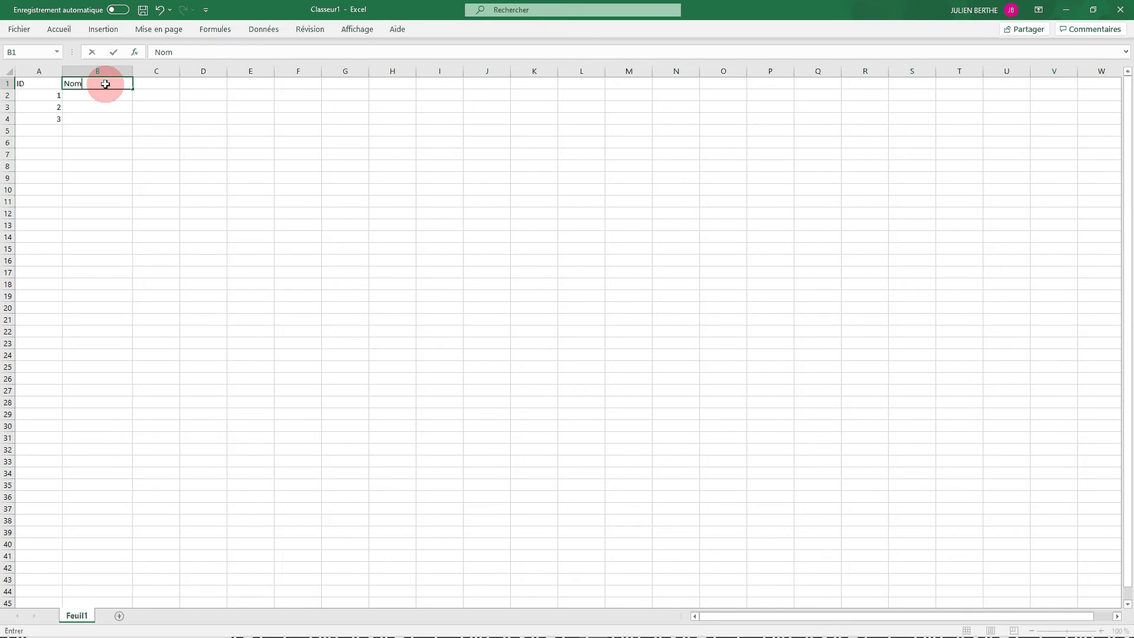
pyautogui.press('BackSpace')
pyautogui.press('BackSpace')
pyautogui.write('O')
pyautogui.write('M')
pyautogui.click(155, 85)
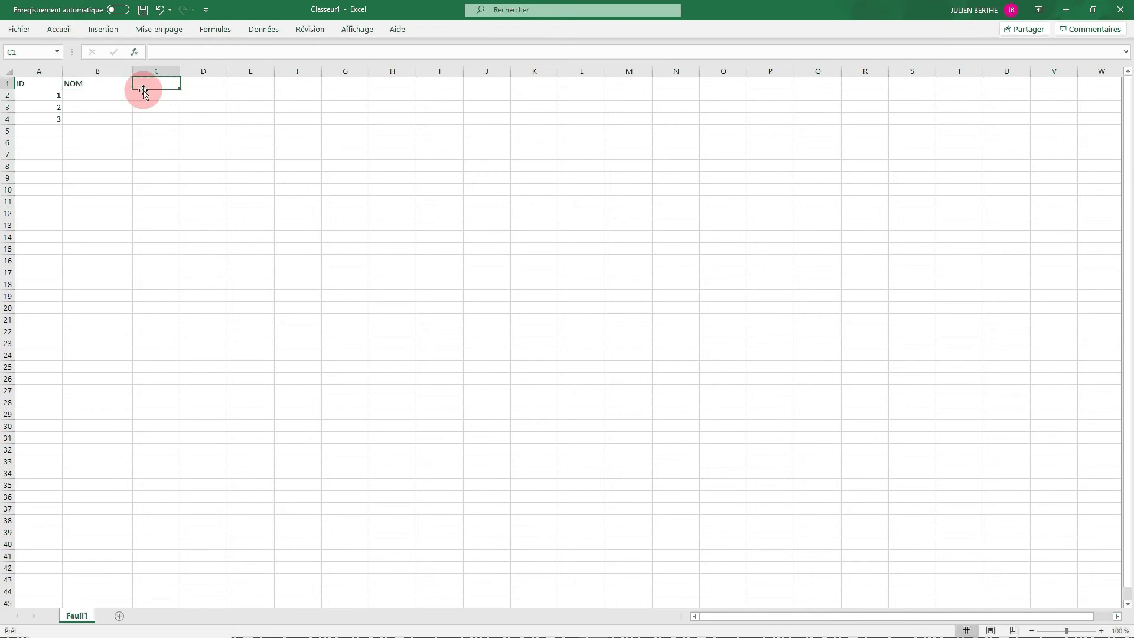
pyautogui.write('Lon')
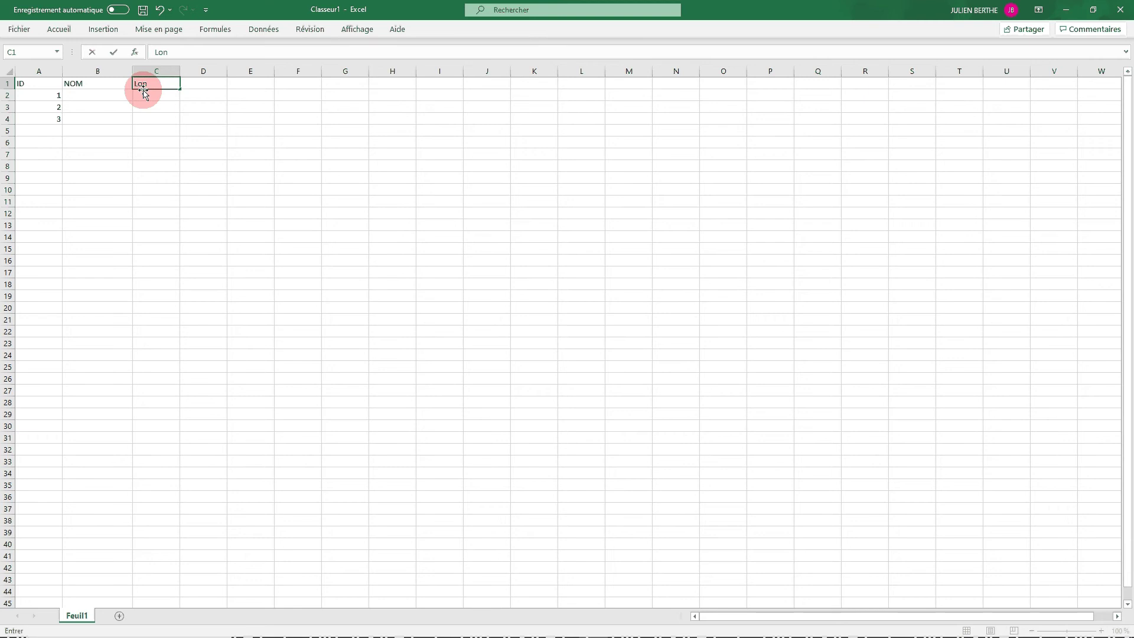
pyautogui.write('gi')
pyautogui.write('tude')
pyautogui.click(204, 80)
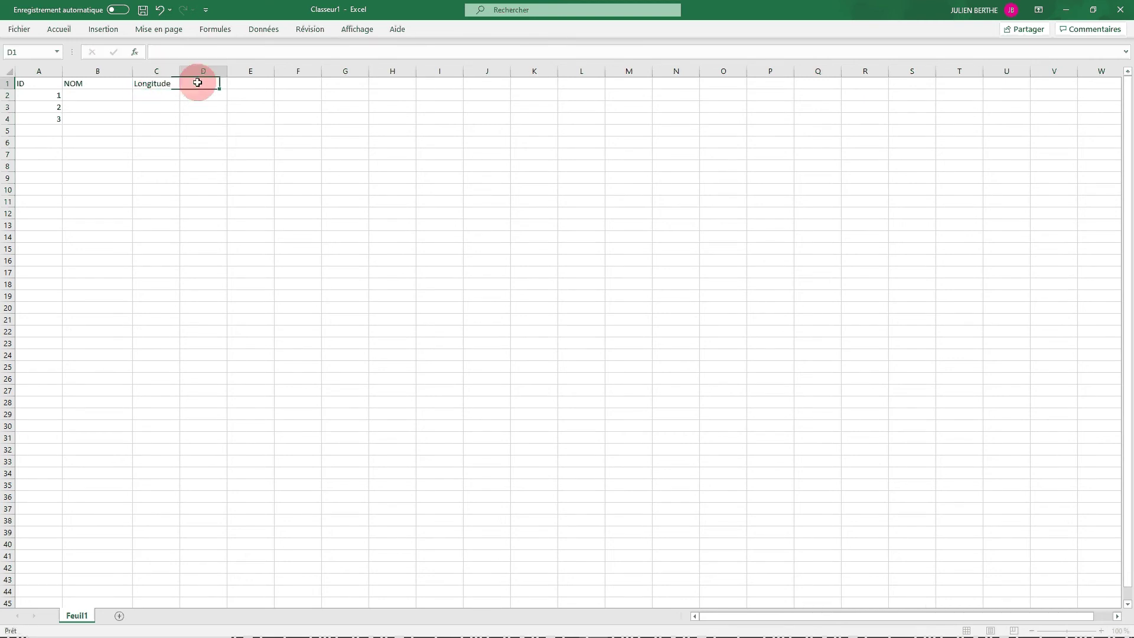
pyautogui.write('Latitud')
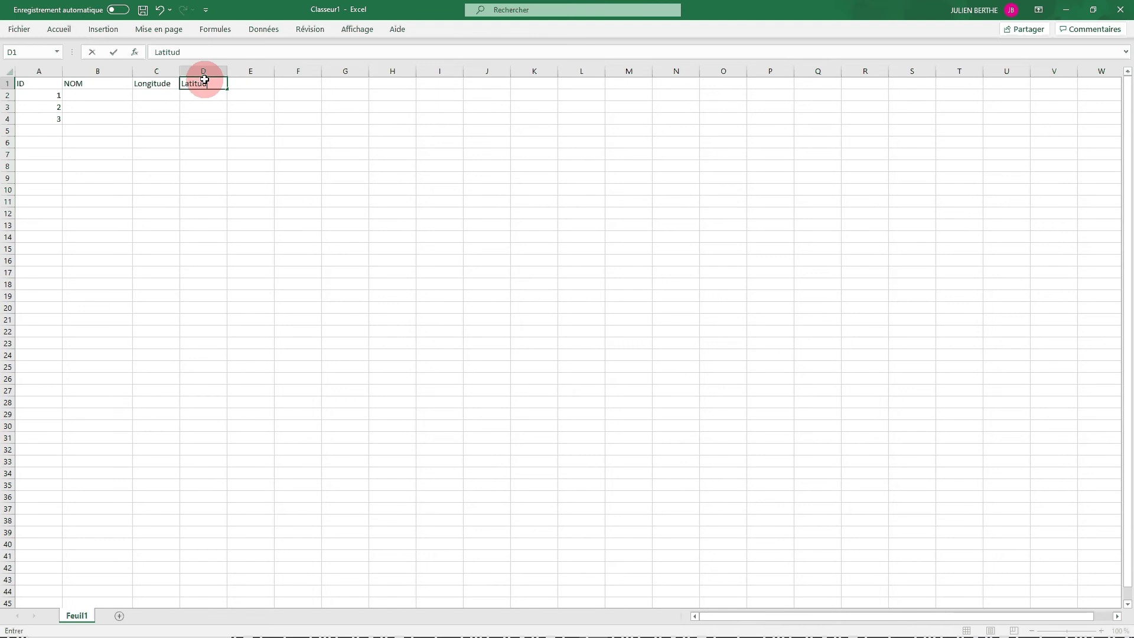
pyautogui.write('e')
pyautogui.click(263, 87)
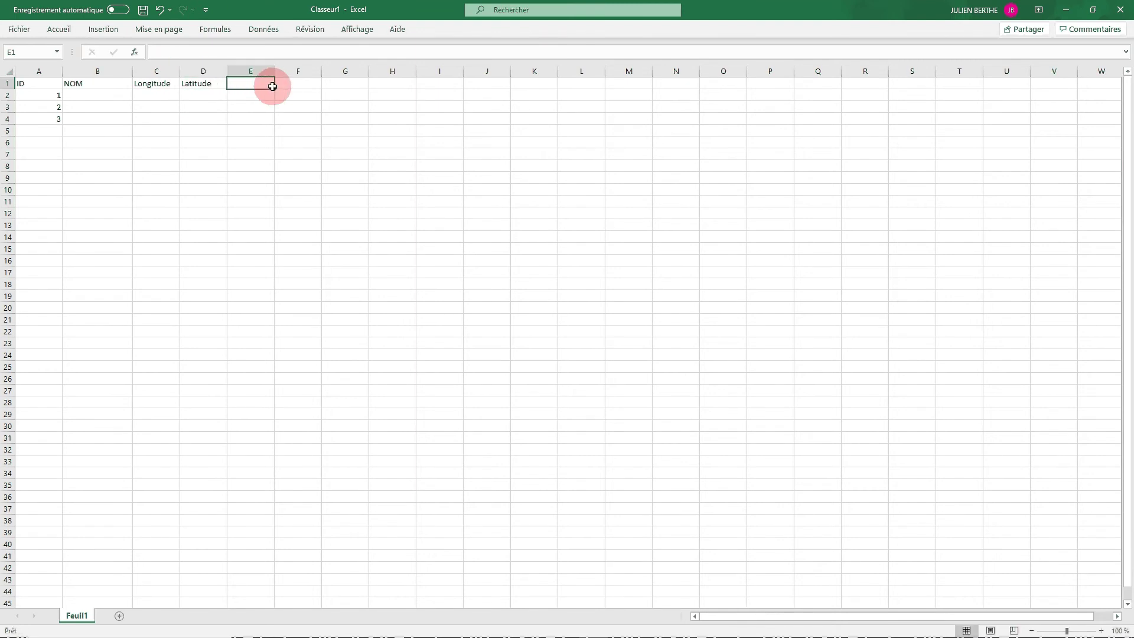
pyautogui.write('ESPG')
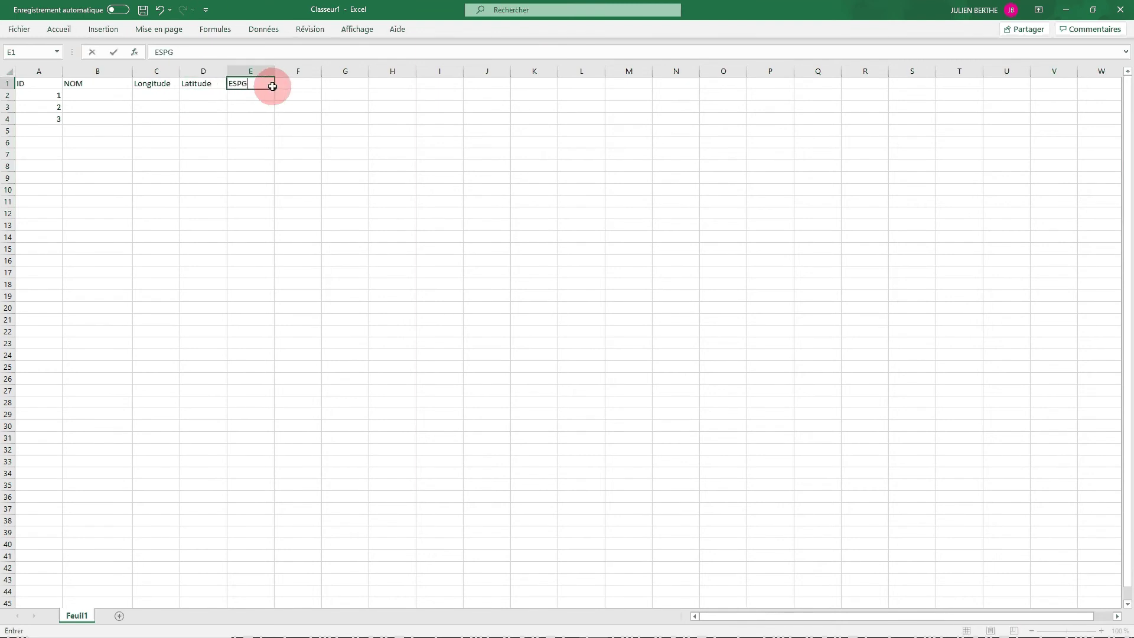
pyautogui.click(246, 96)
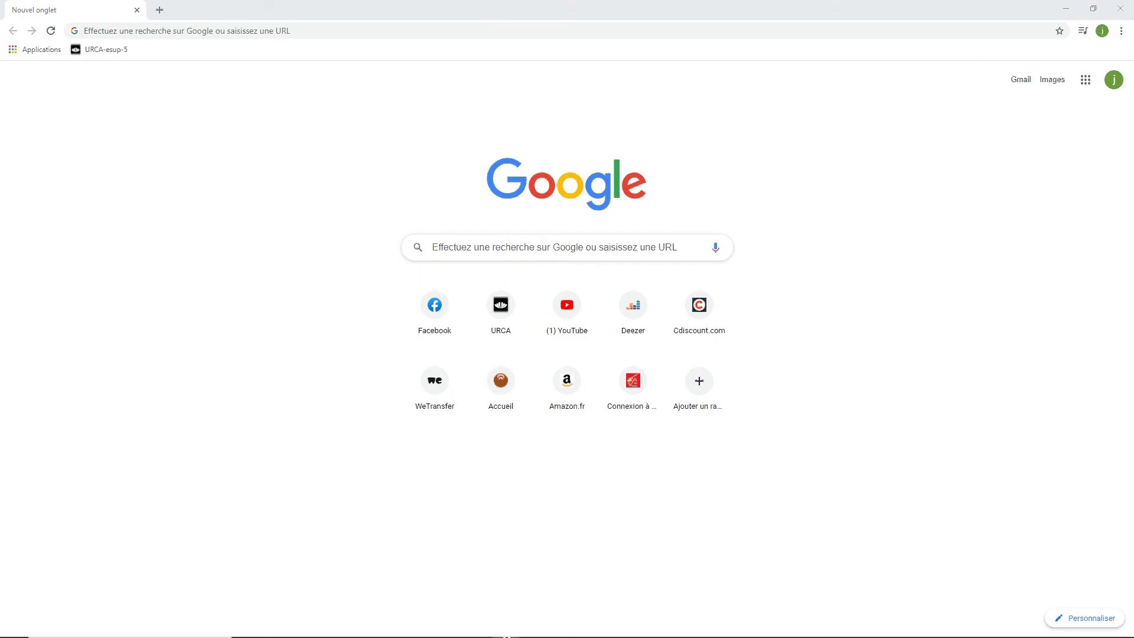
# - Search for 'google maps' from Chrome's address bar and open Google Maps from the results
pyautogui.click(175, 31)
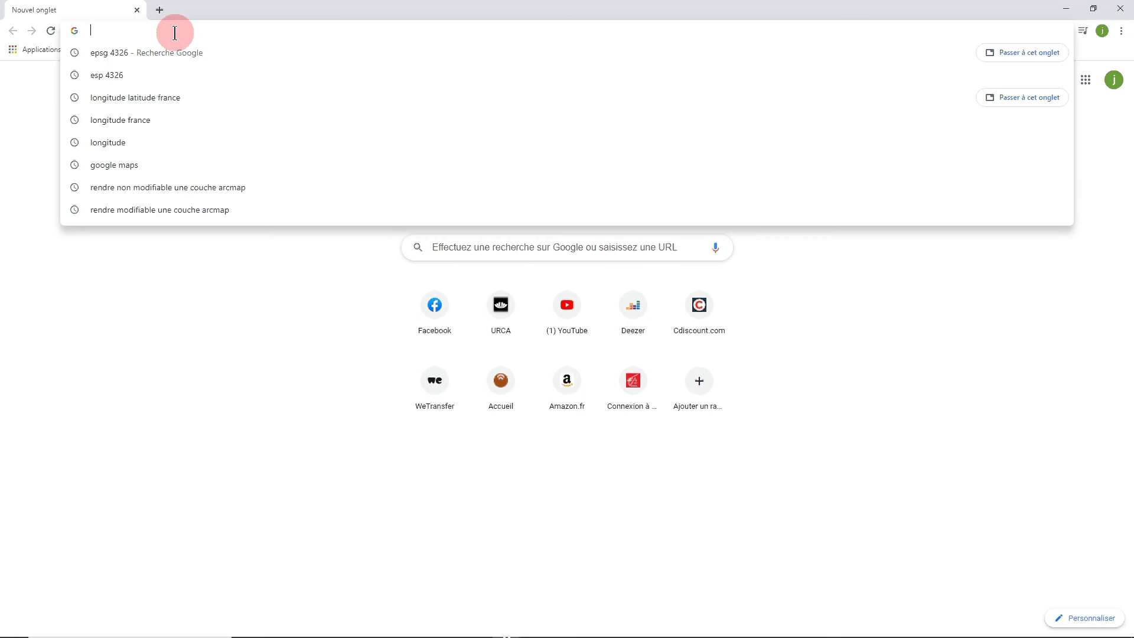
pyautogui.write('google maps')
pyautogui.press('Return')
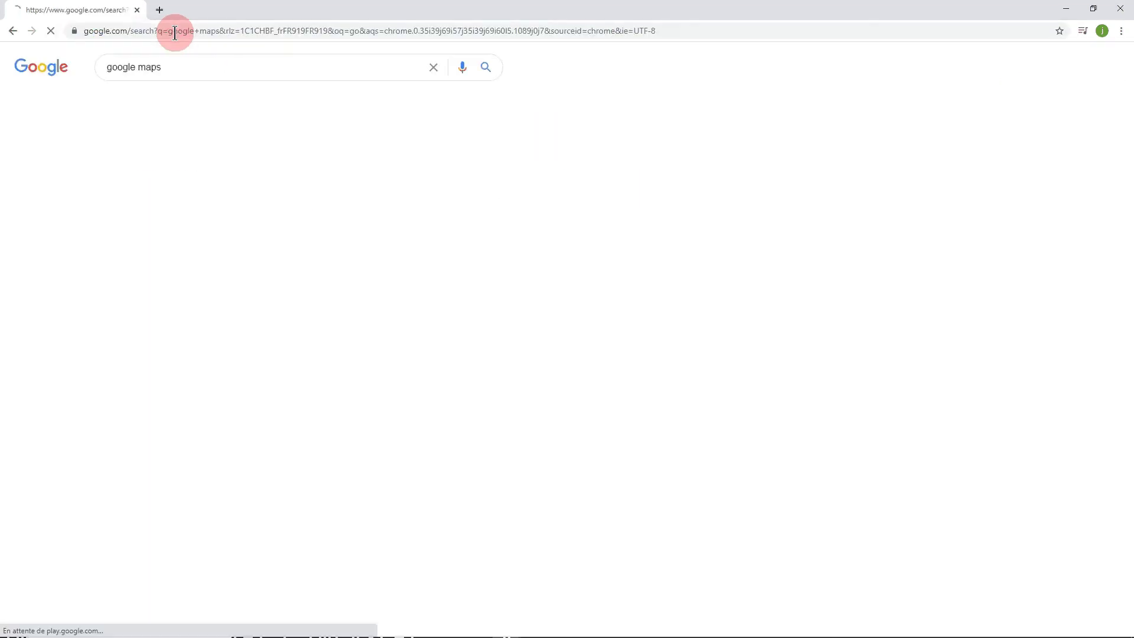
pyautogui.click(117, 163)
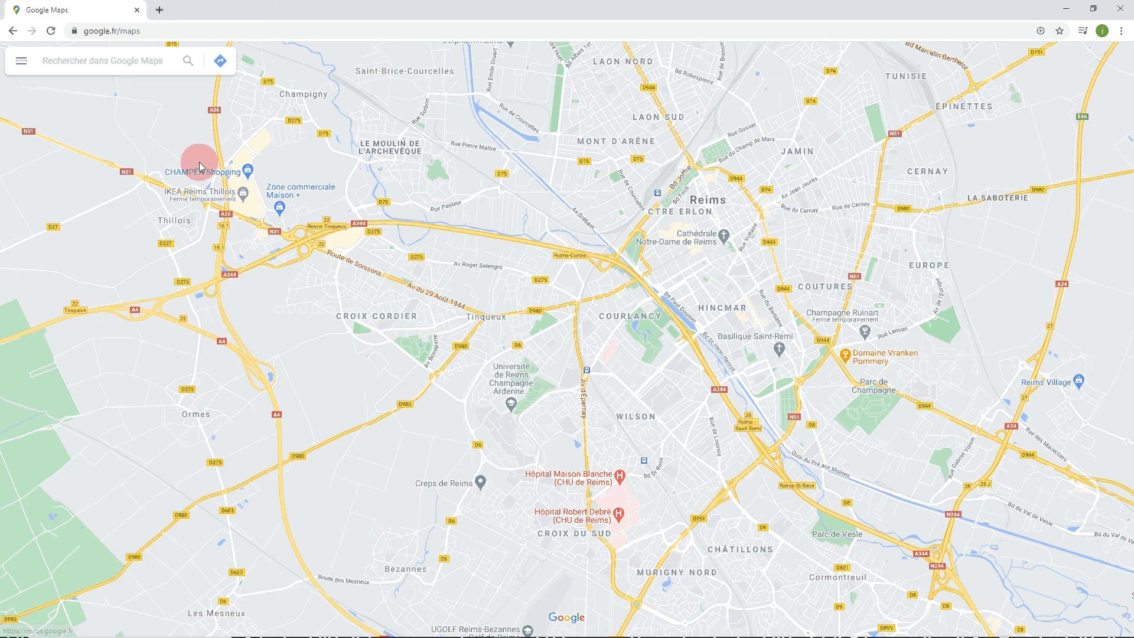
# - Pan the map over Reims and show the coordinates 49.251236, 4.033314 for a spot near Hincmar
pyautogui.moveTo(683, 447); pyautogui.dragTo(586, 440)
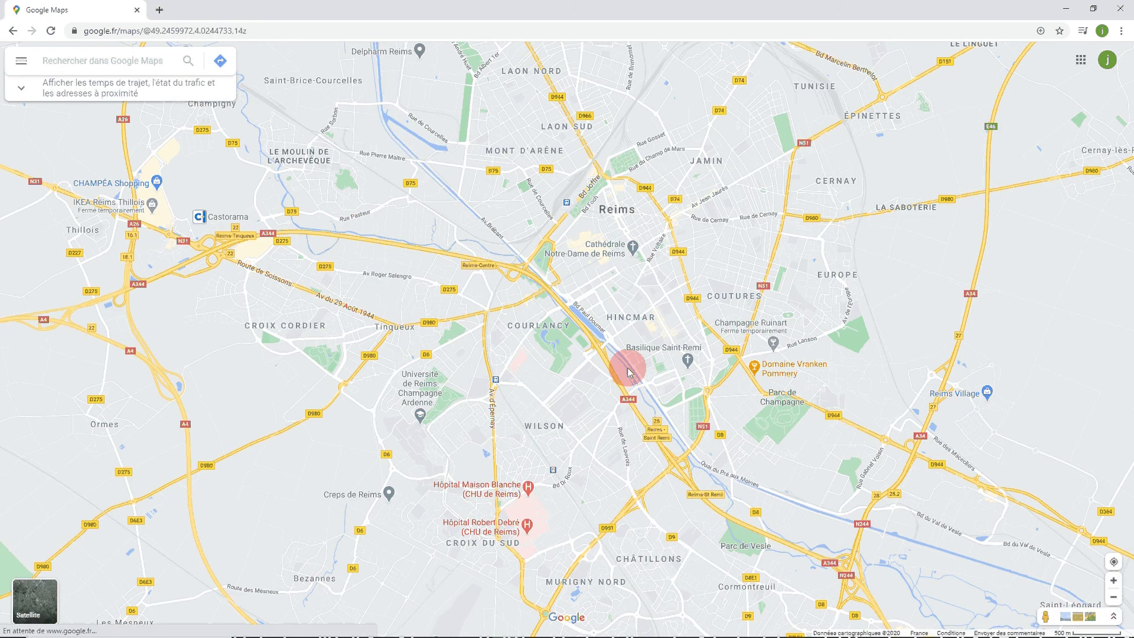
pyautogui.moveTo(628, 372); pyautogui.dragTo(621, 439)
pyautogui.moveTo(362, 181); pyautogui.dragTo(367, 203)
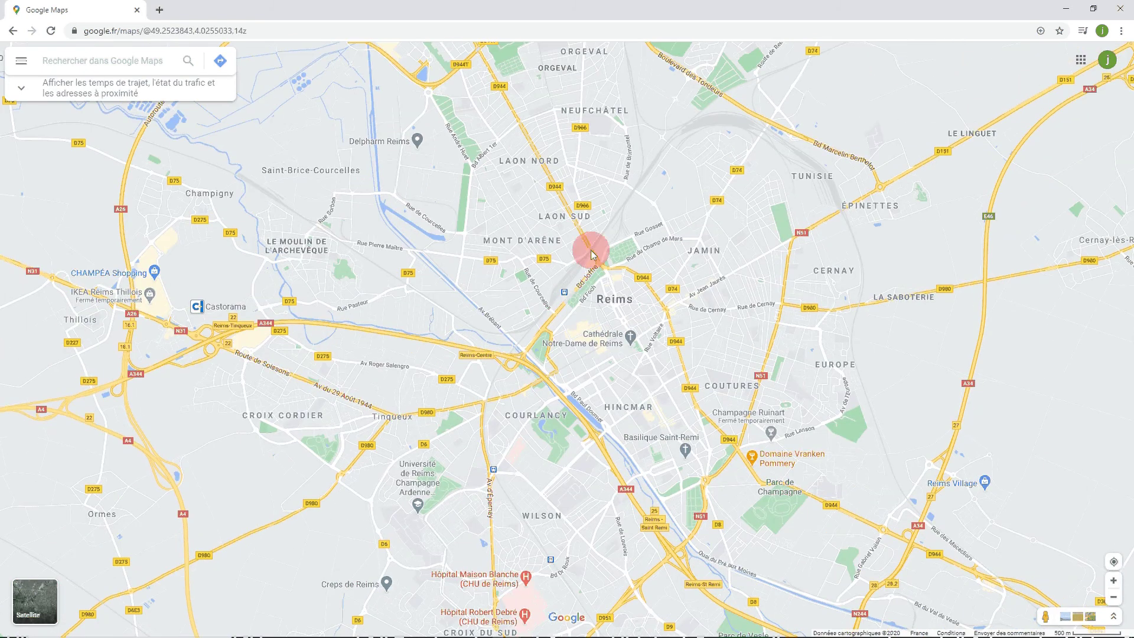
pyautogui.click(469, 482)
pyautogui.click(396, 427)
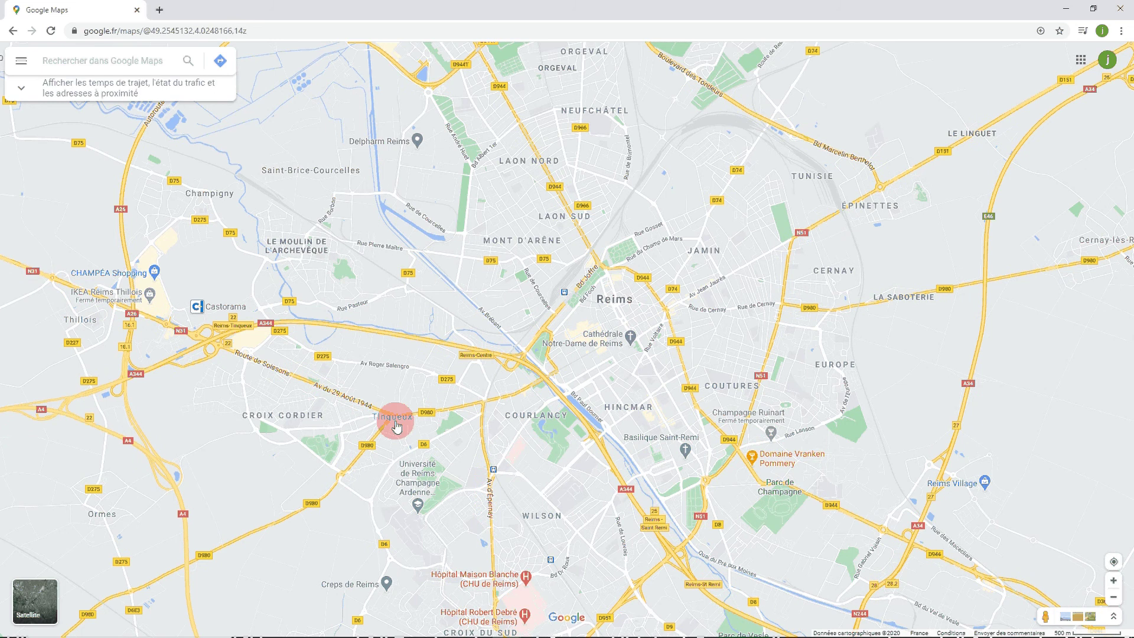
pyautogui.click(492, 471)
pyautogui.moveTo(492, 472); pyautogui.dragTo(470, 429)
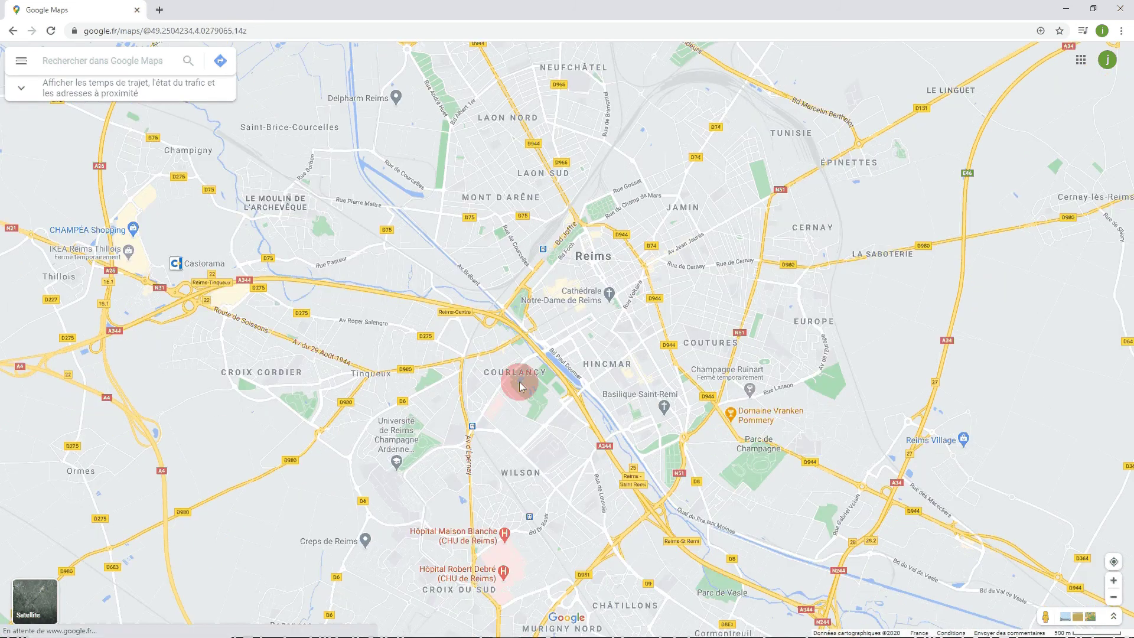
pyautogui.click(605, 335)
pyautogui.rightClick(605, 336)
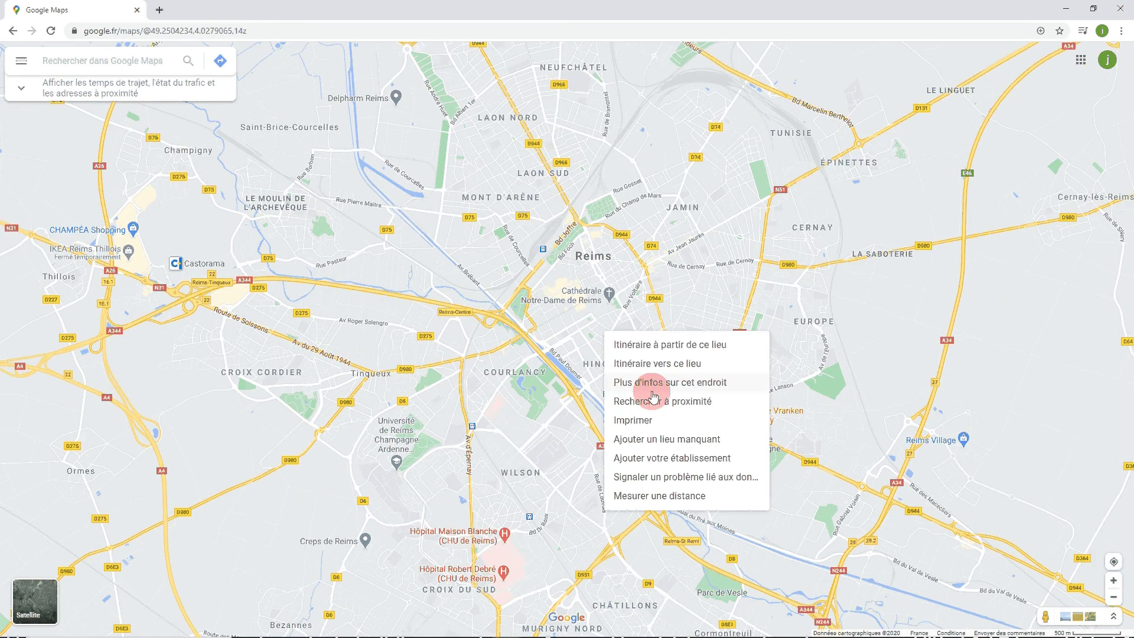
pyautogui.click(647, 389)
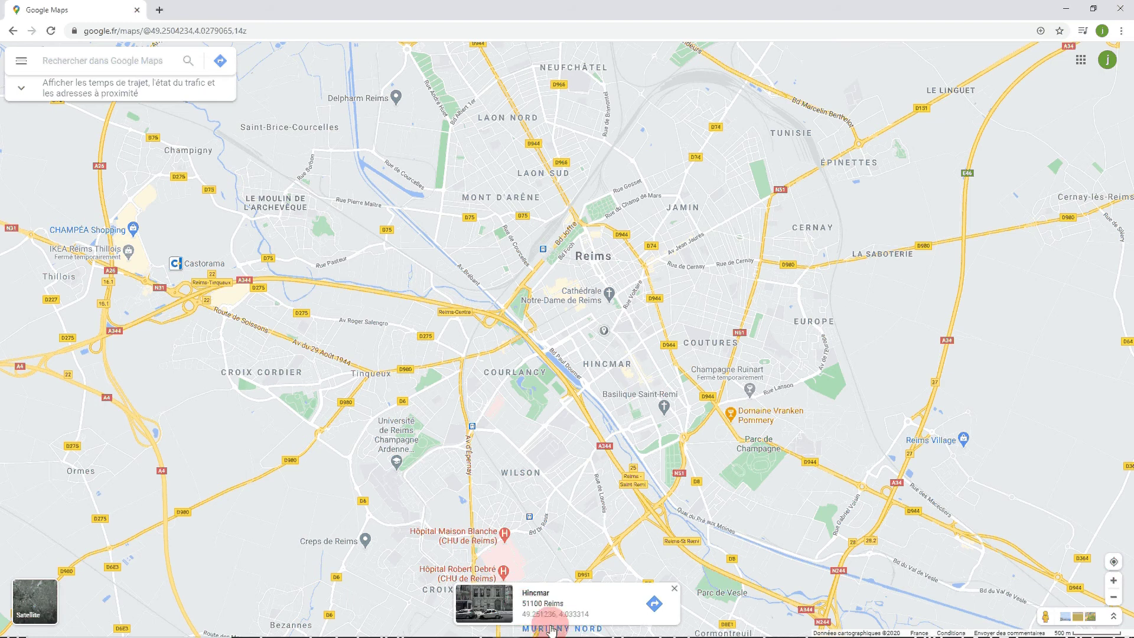
pyautogui.click(1095, 5)
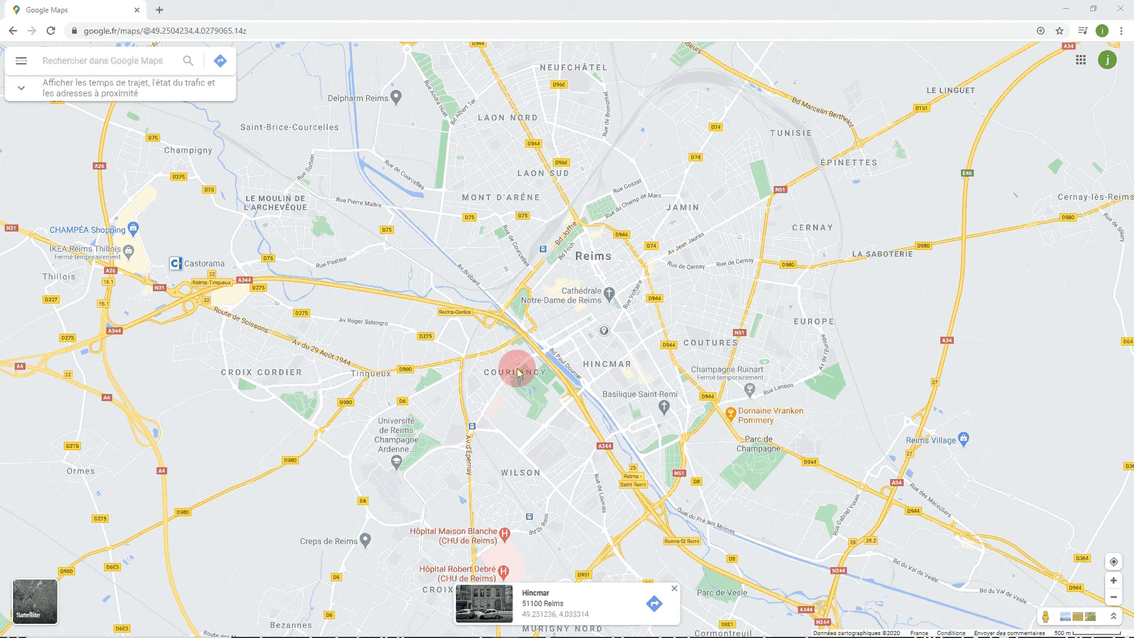
# - Show and select the Parc Léo Lagrange point's coordinates 49.246048, 4.022547, then return to Excel
pyautogui.scroll(2, 518, 372)
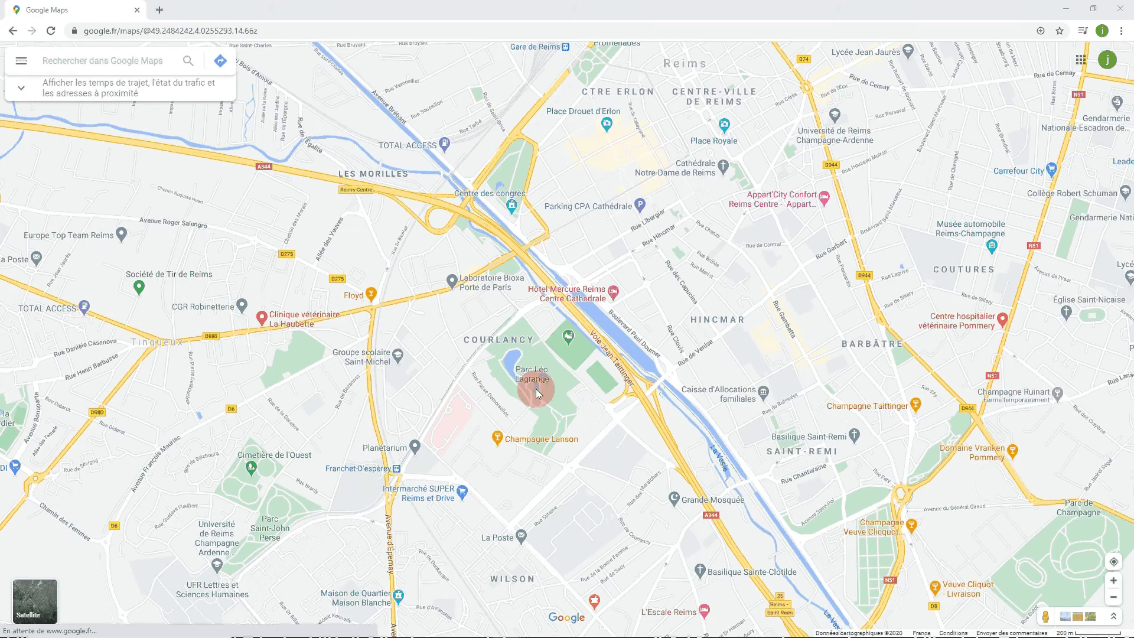
pyautogui.scroll(3, 537, 389)
pyautogui.rightClick(534, 361)
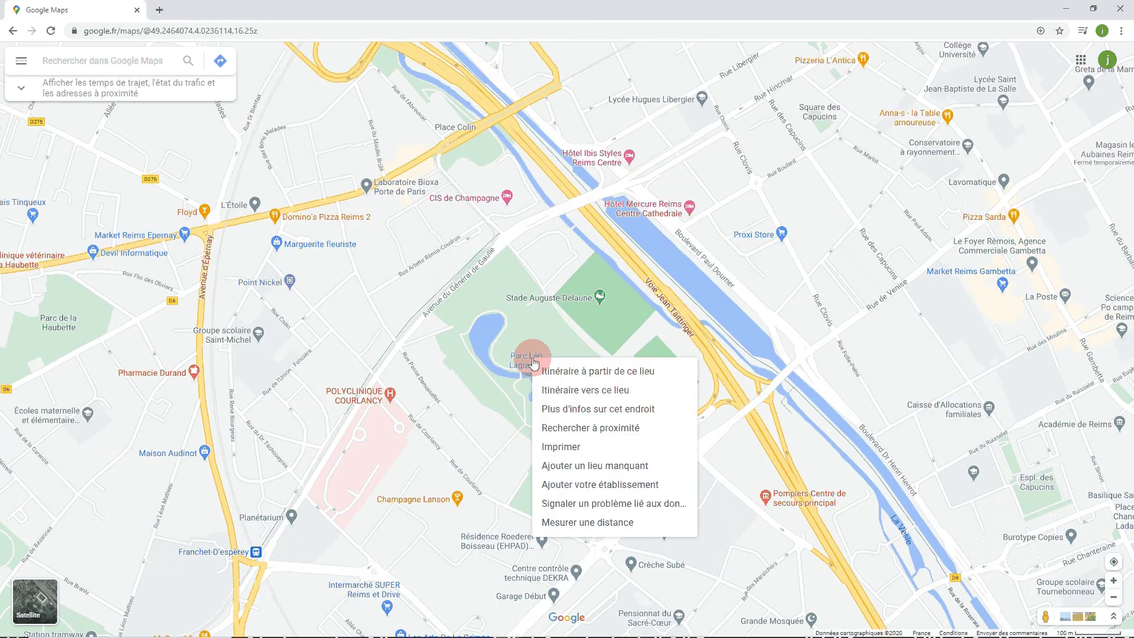
pyautogui.click(574, 408)
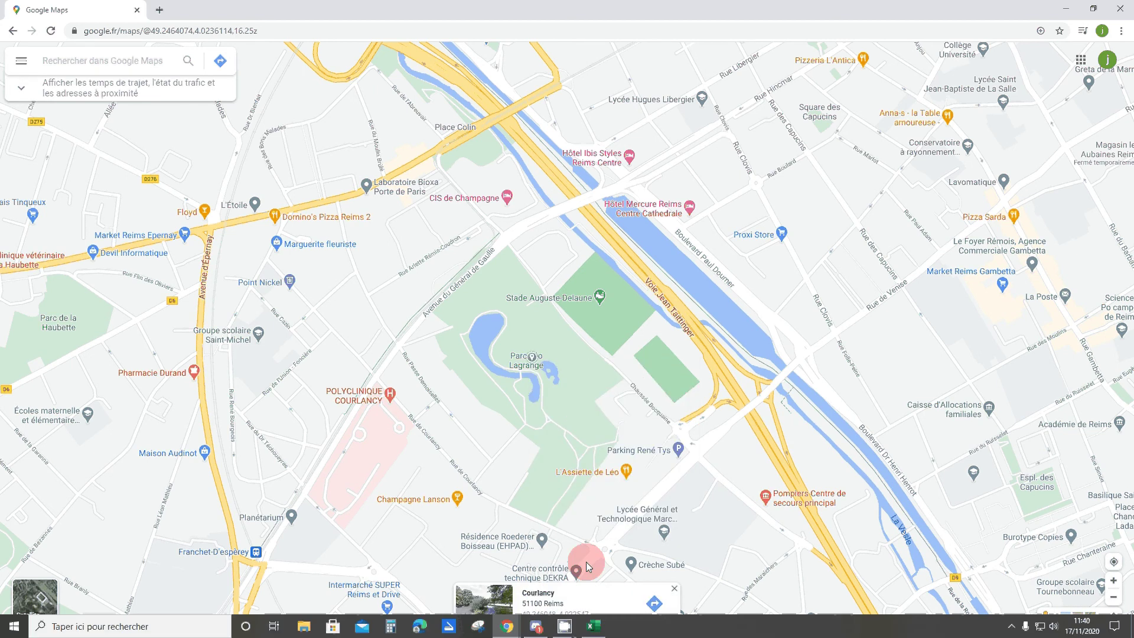
pyautogui.click(525, 593)
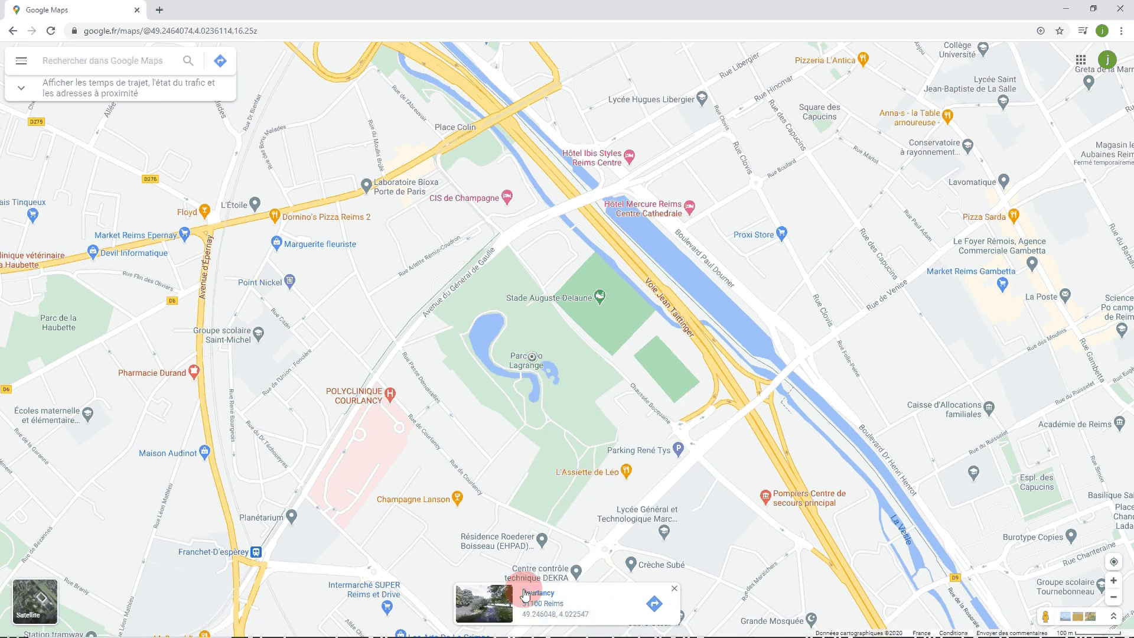
pyautogui.click(539, 617)
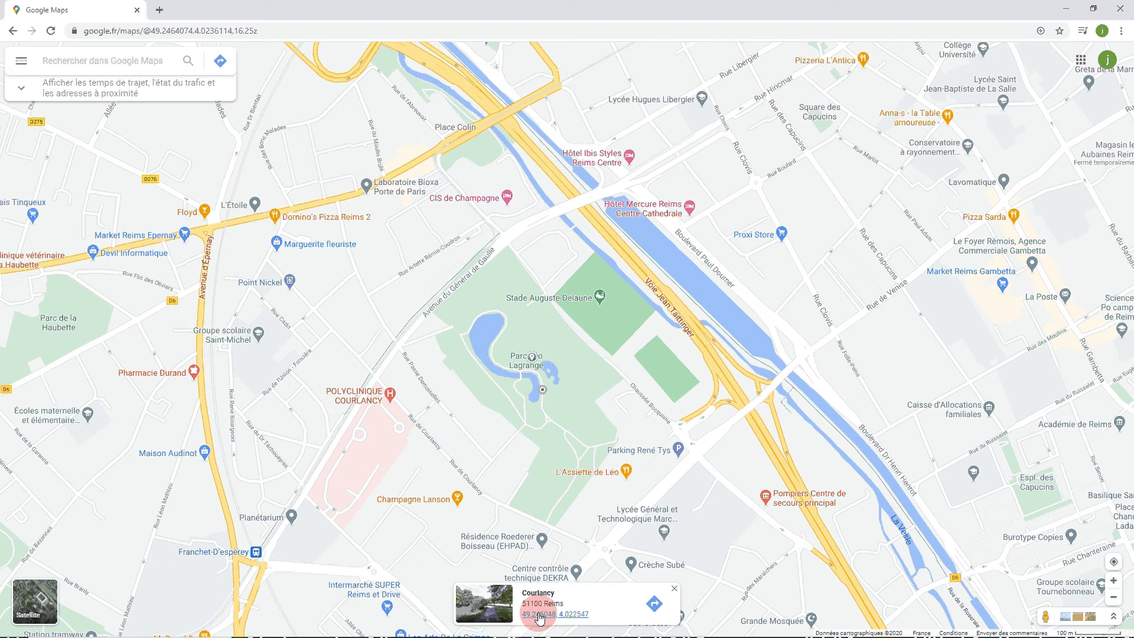
pyautogui.click(548, 610)
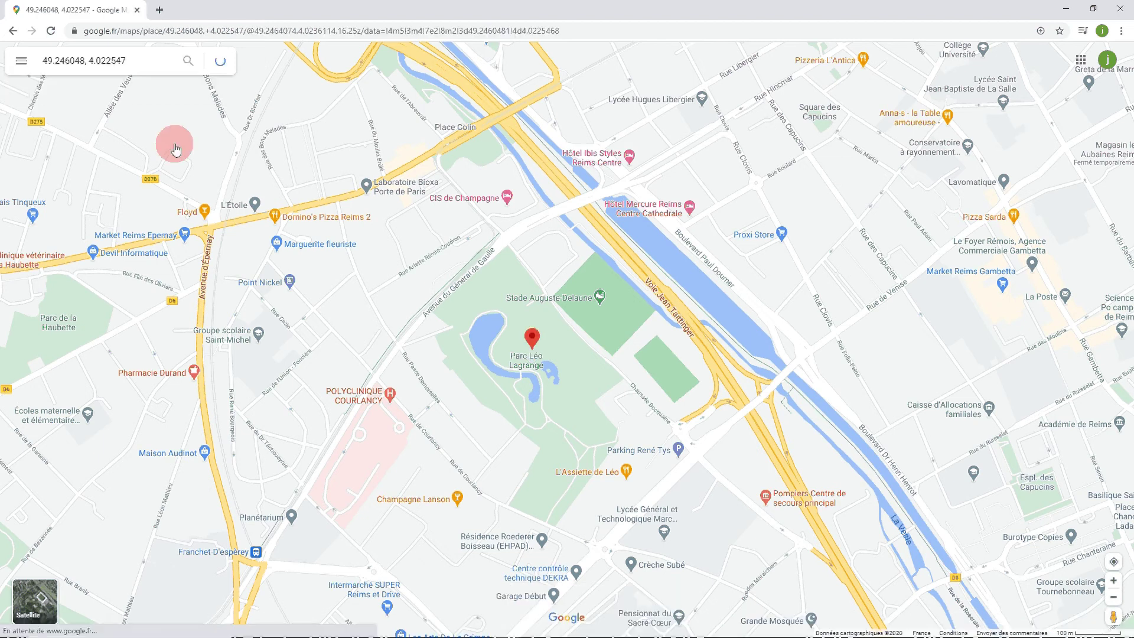
pyautogui.click(127, 59)
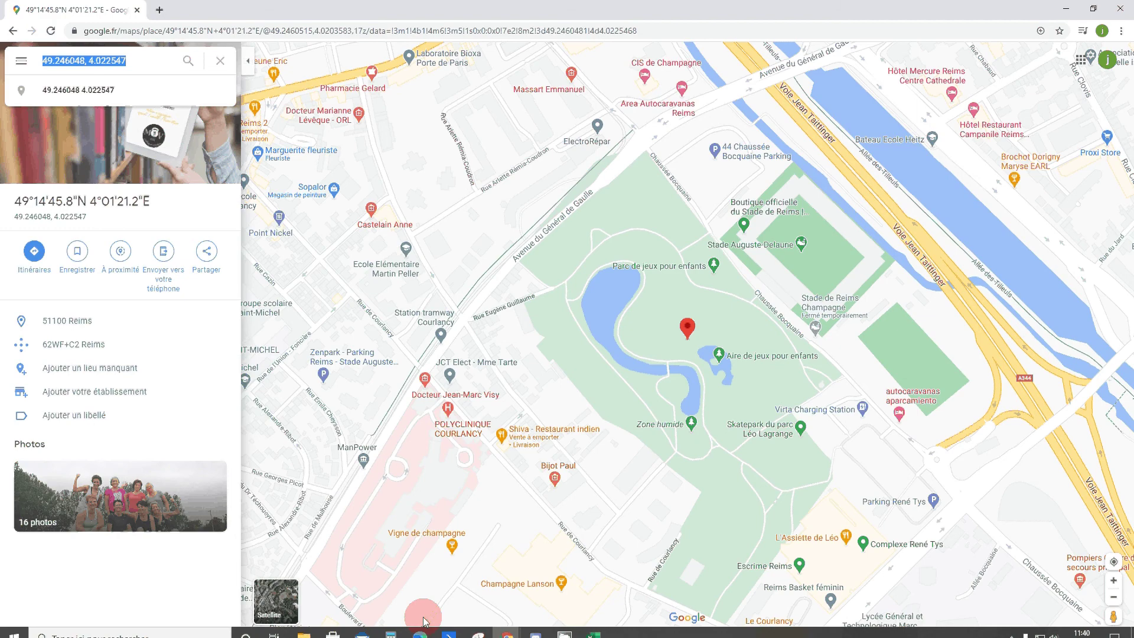
pyautogui.click(593, 627)
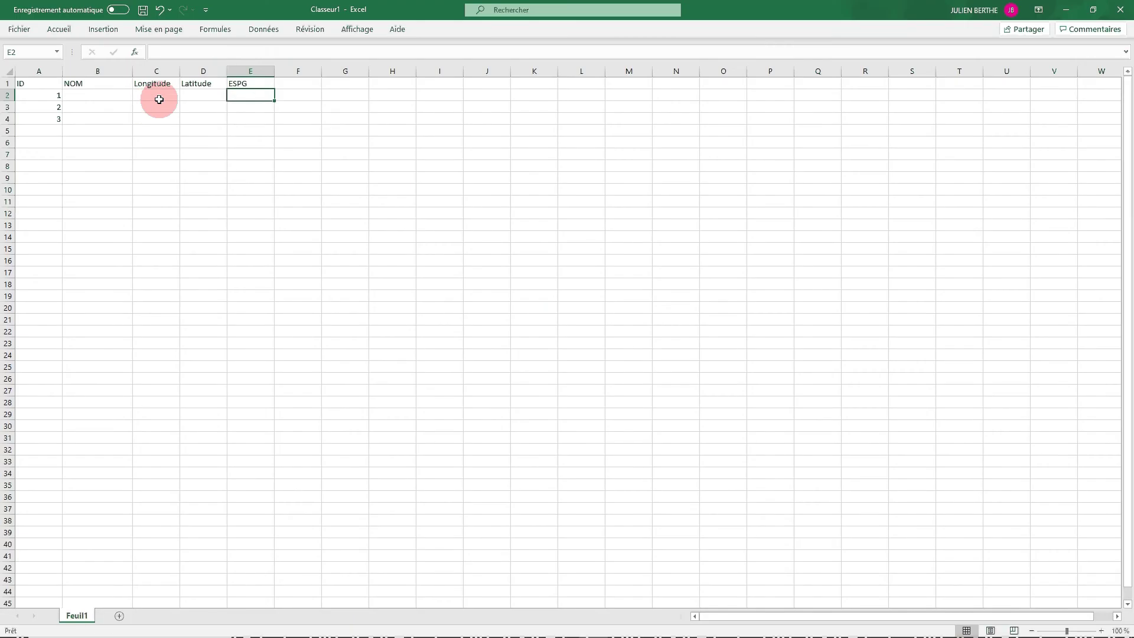
# - Paste the copied coordinates 49.246048, 4.022547 into cell C2
pyautogui.click(155, 93)
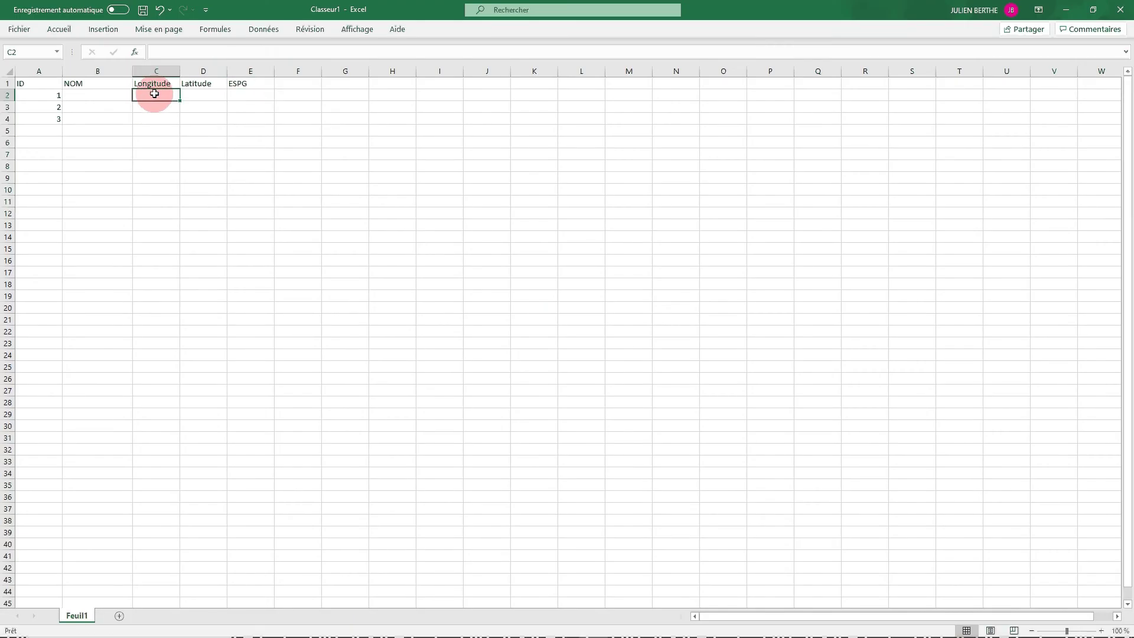
pyautogui.write('49.246048, 4.022547')
pyautogui.click(190, 141)
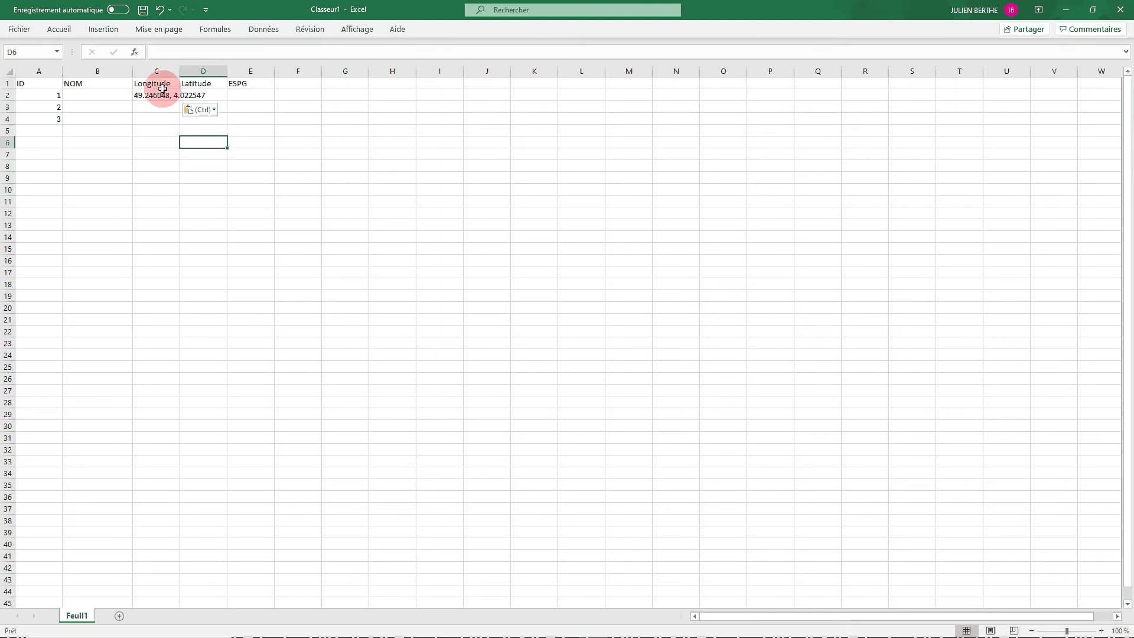
# - Swap the headers so C1 reads Latitude and D1 reads Longitude
pyautogui.click(176, 83)
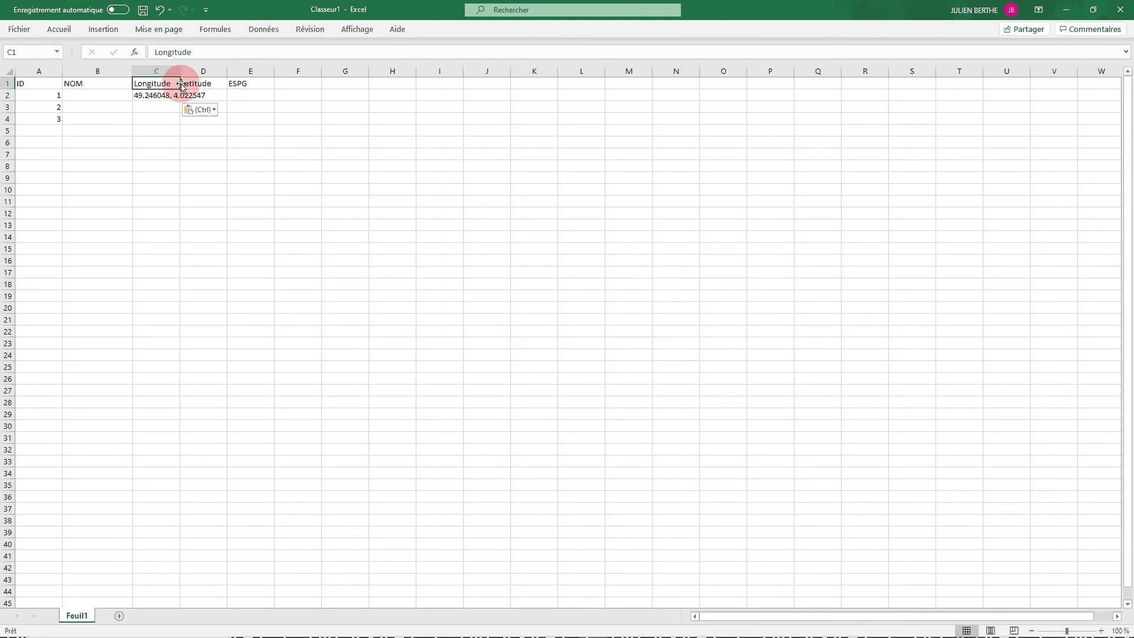
pyautogui.click(148, 83)
pyautogui.doubleClick(148, 83)
pyautogui.moveTo(148, 83); pyautogui.dragTo(177, 86)
pyautogui.press('Delete')
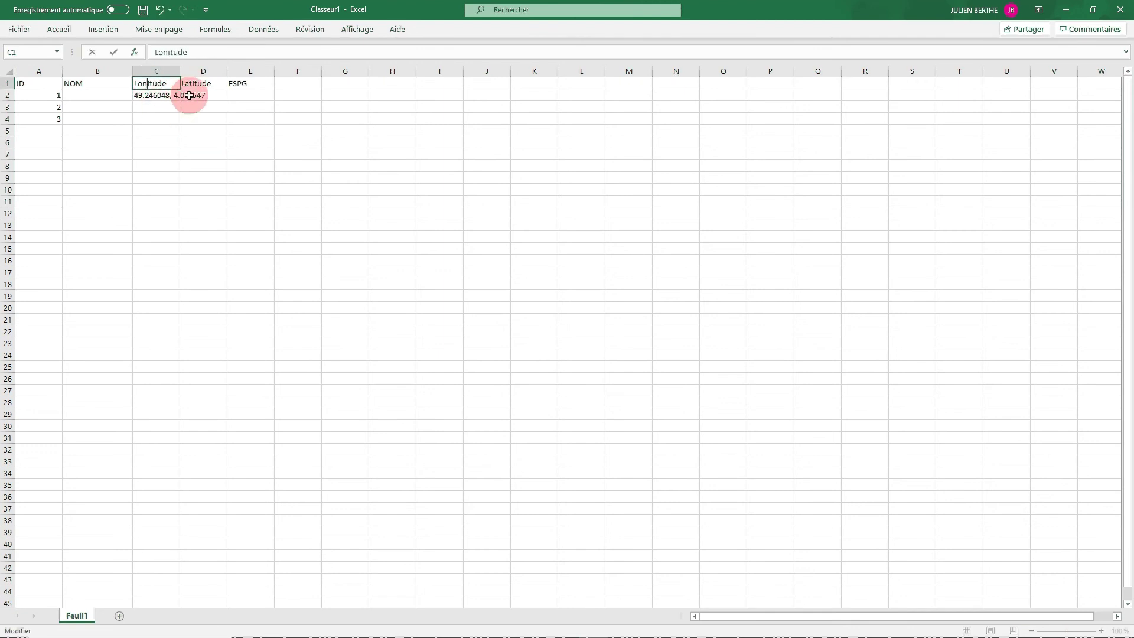
pyautogui.press('BackSpace')
pyautogui.press('BackSpace')
pyautogui.press('BackSpace')
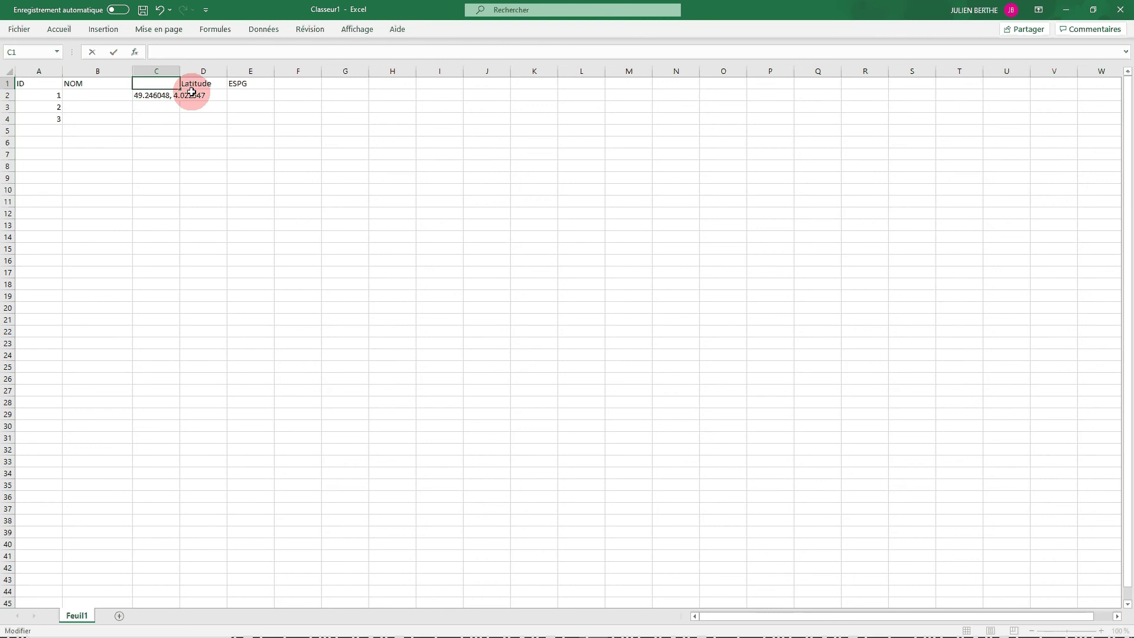
pyautogui.write('Latitude')
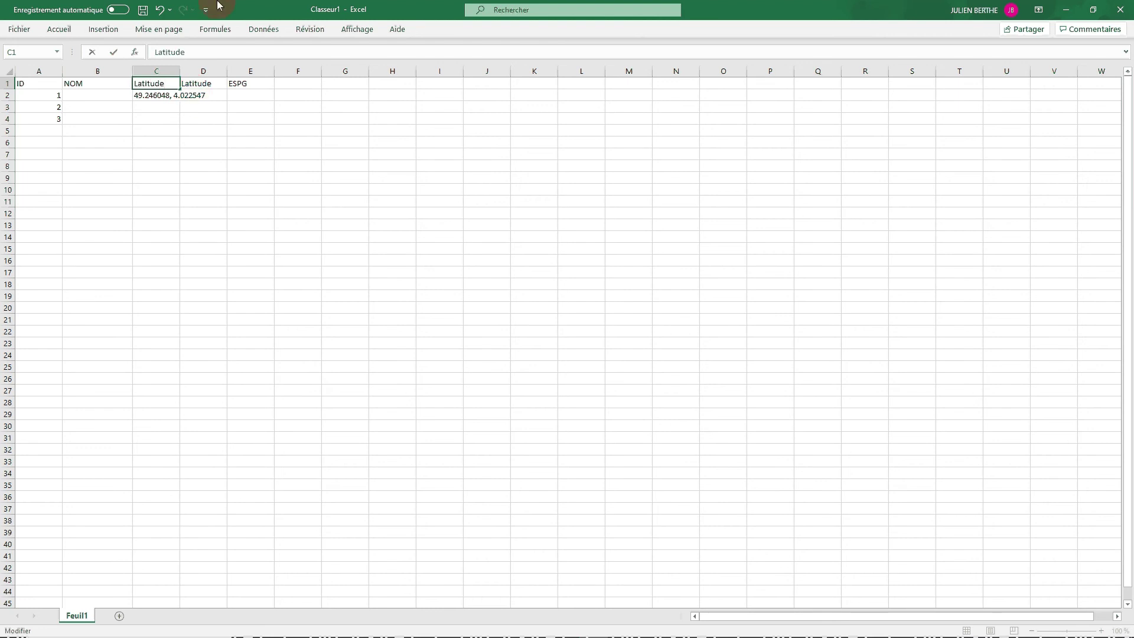
pyautogui.click(198, 83)
pyautogui.doubleClick(215, 87)
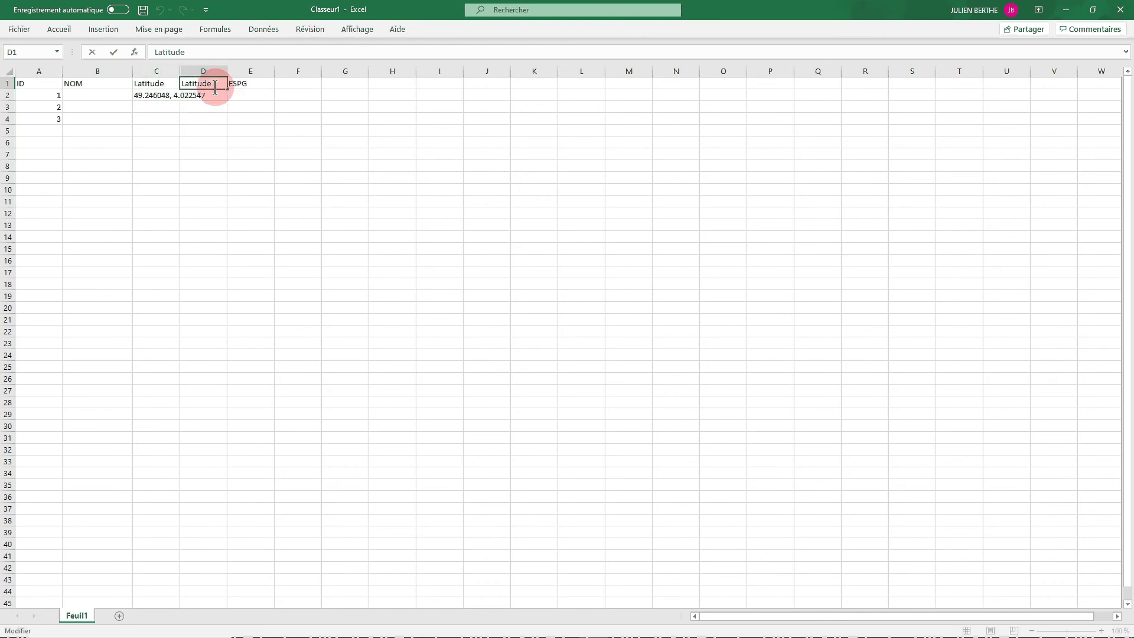
pyautogui.write('Longi')
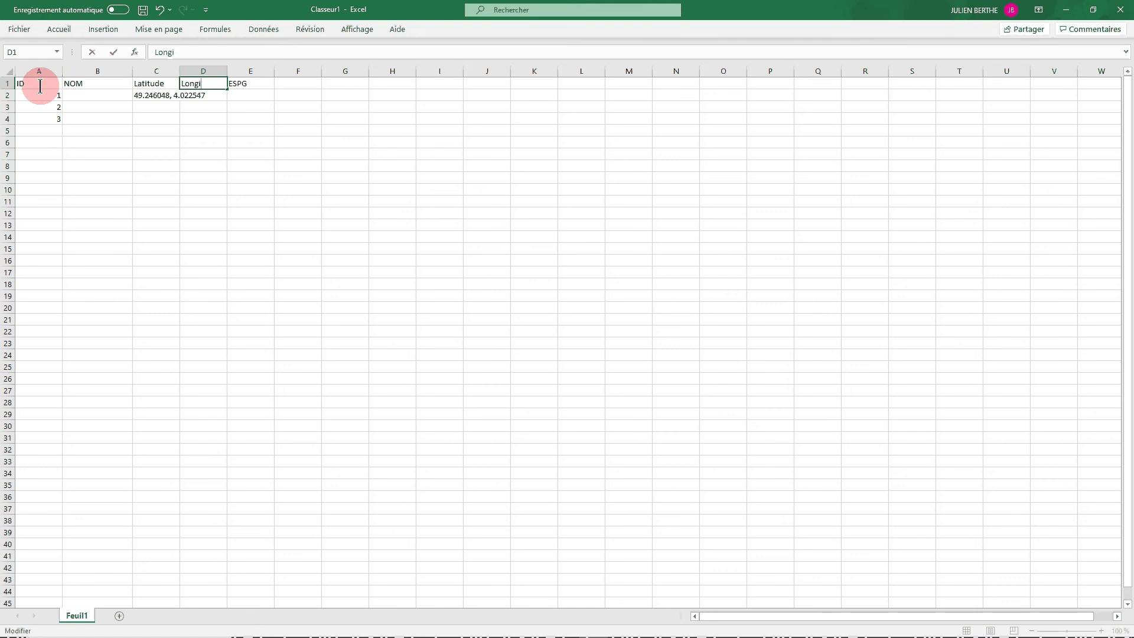
pyautogui.write('tude')
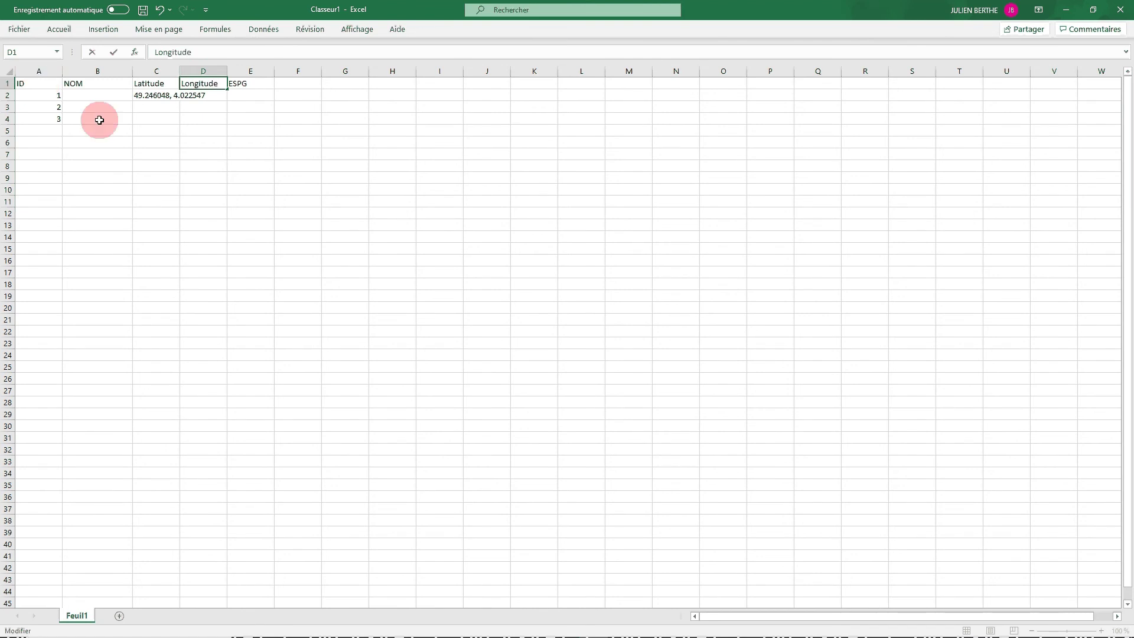
pyautogui.click(150, 95)
# - Cut the longitude and comma out of C2, leaving only the latitude 49.246048
pyautogui.doubleClick(171, 96)
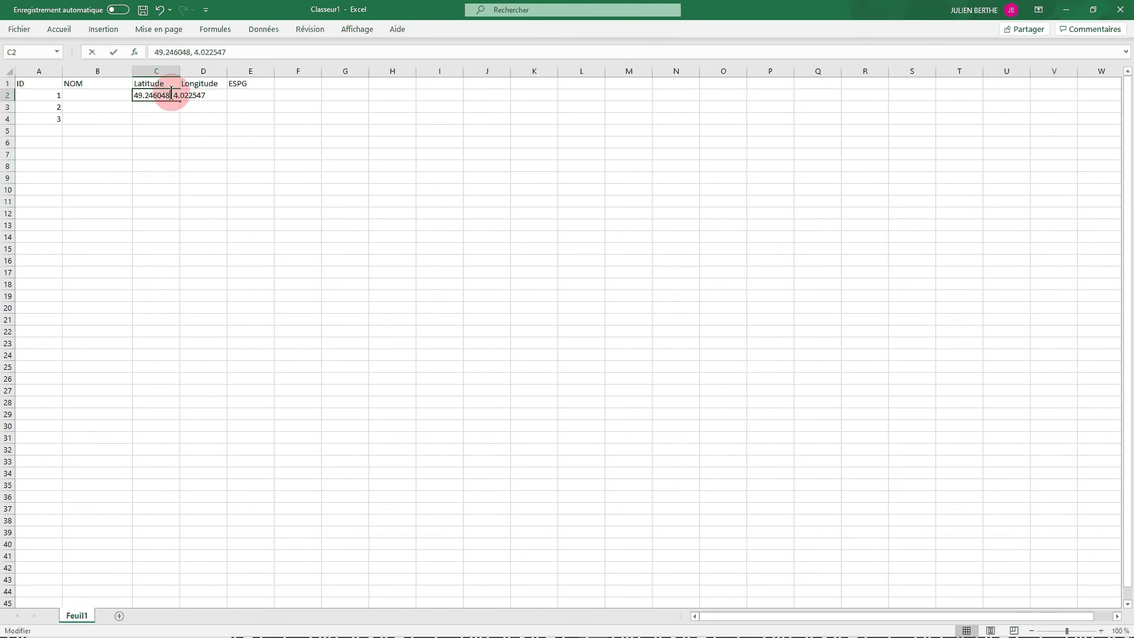
pyautogui.moveTo(173, 95); pyautogui.dragTo(344, 109)
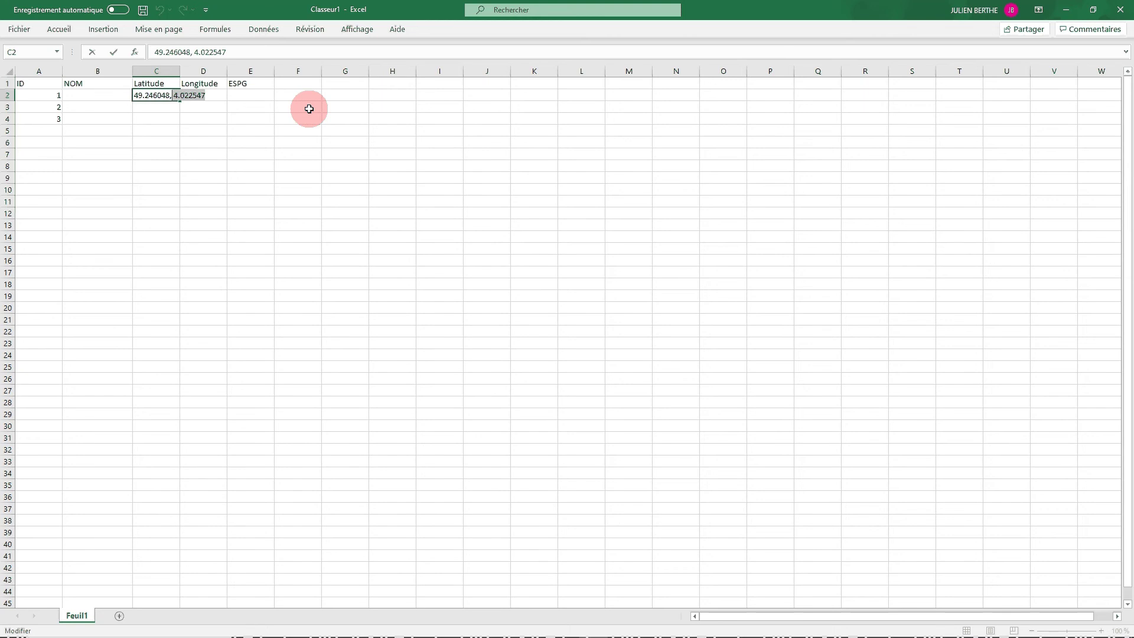
pyautogui.hotkey('ctrl', 'x')
pyautogui.press('BackSpace')
pyautogui.click(207, 114)
pyautogui.click(205, 95)
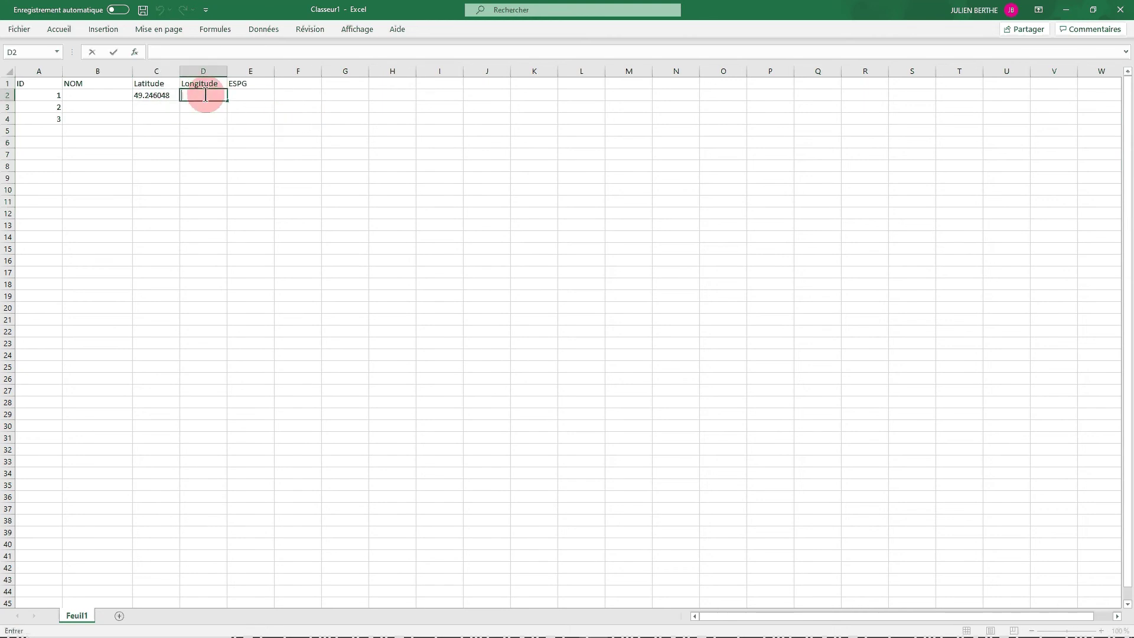
# - Paste longitude 4.022547 into D2 and switch C2 and D2 to comma decimals
pyautogui.hotkey('ctrl', 'v')
pyautogui.press('Return')
pyautogui.click(147, 93)
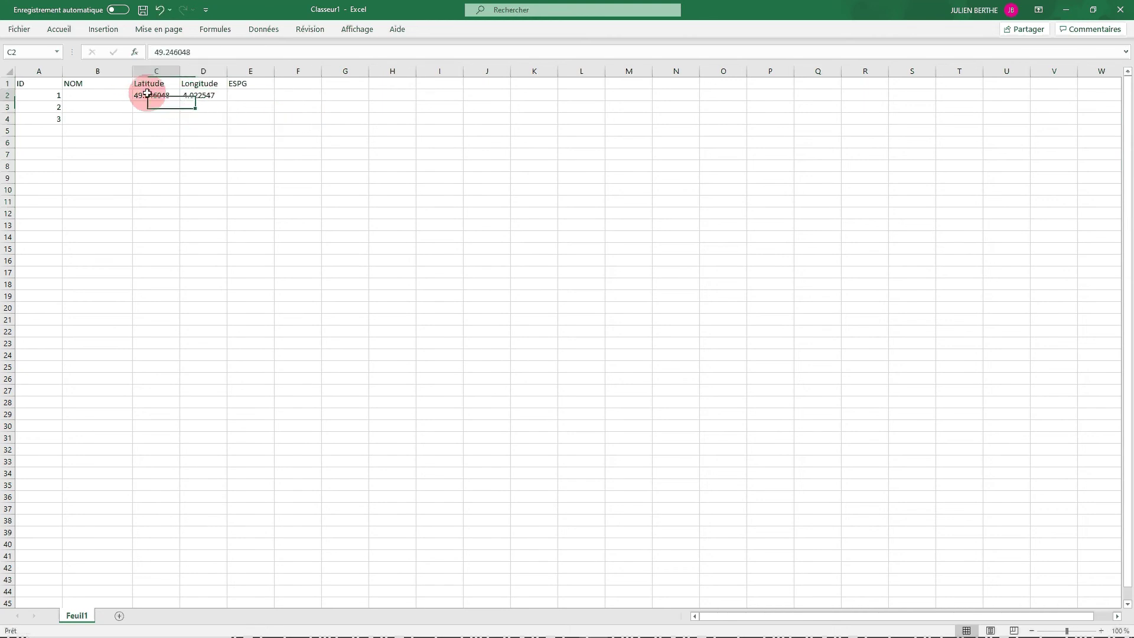
pyautogui.doubleClick(148, 93)
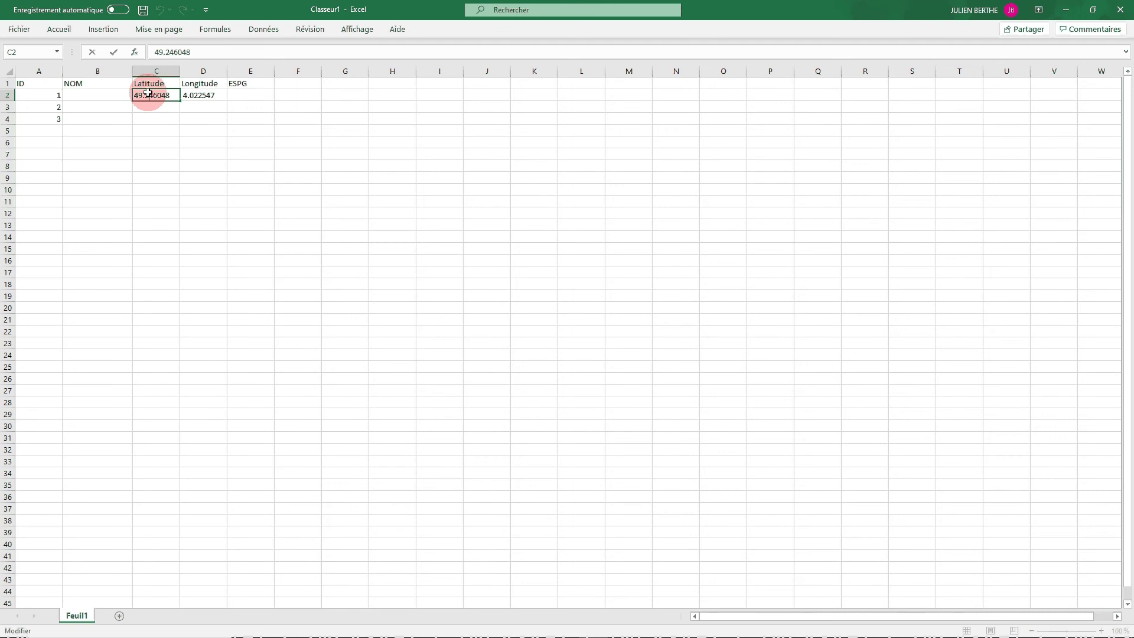
pyautogui.press('BackSpace')
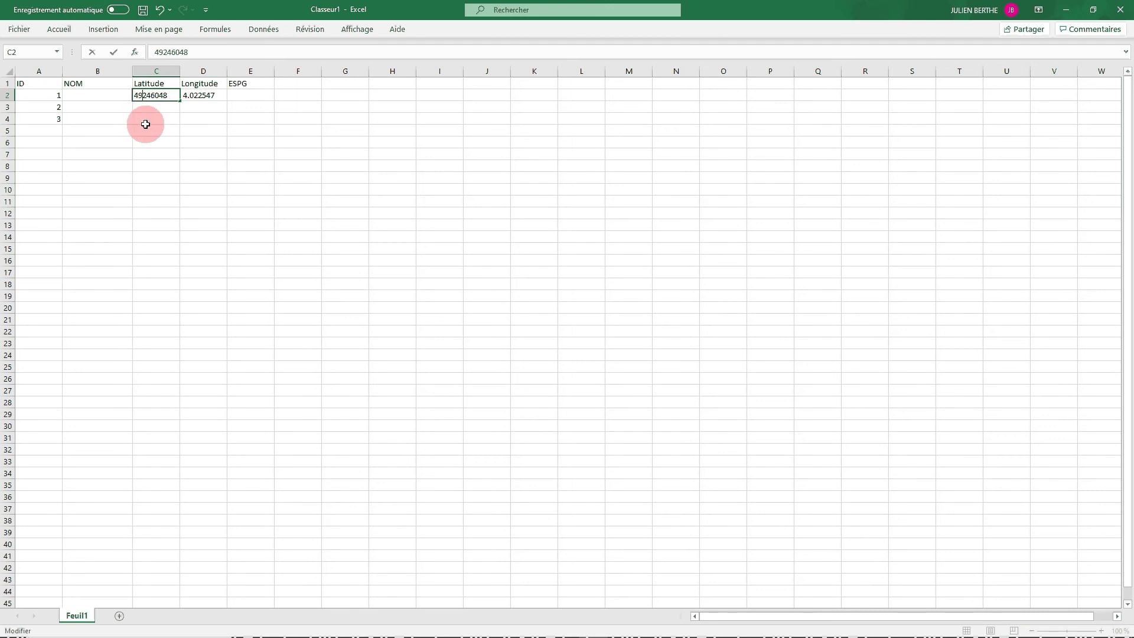
pyautogui.write(',')
pyautogui.doubleClick(188, 95)
pyautogui.press('BackSpace')
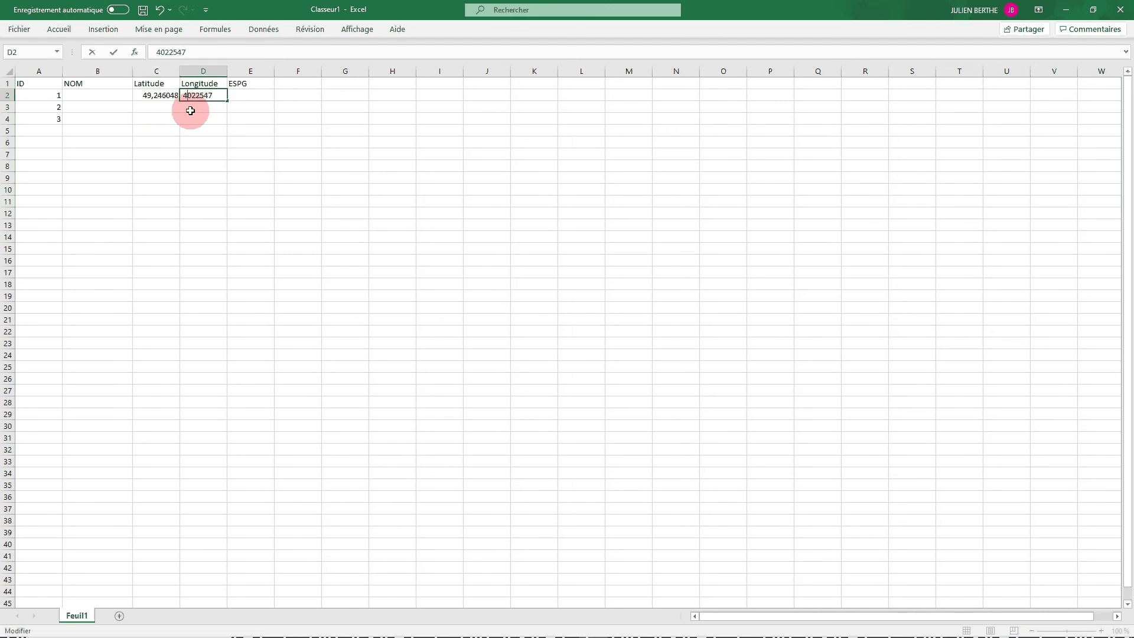
pyautogui.write(',')
pyautogui.click(188, 132)
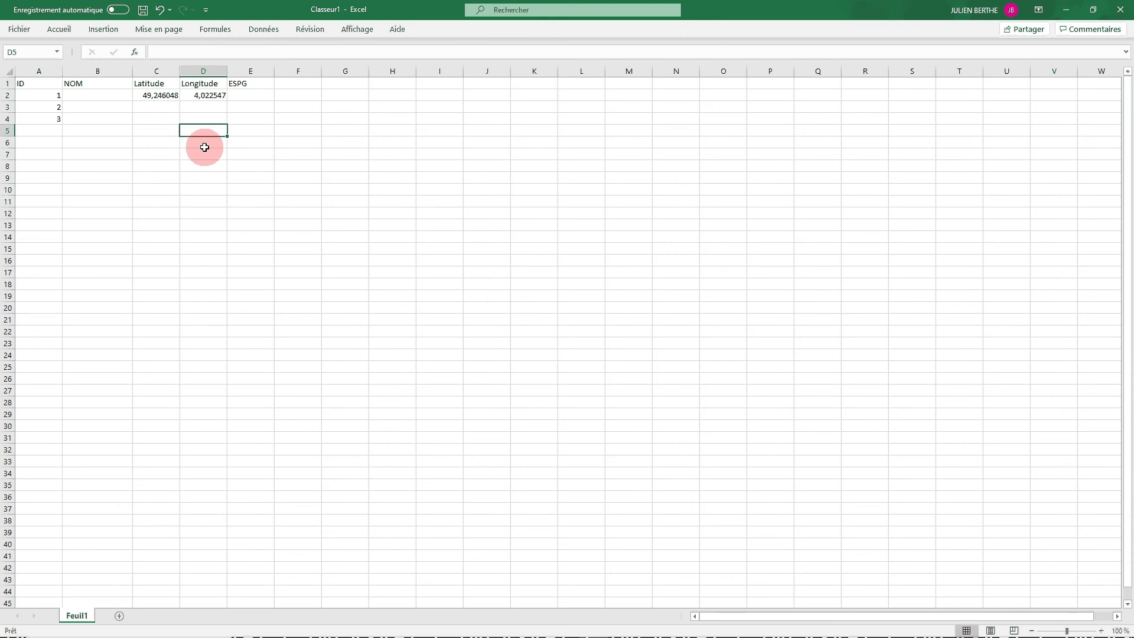
# - Enter 4326 in E2 under ESPG
pyautogui.click(252, 101)
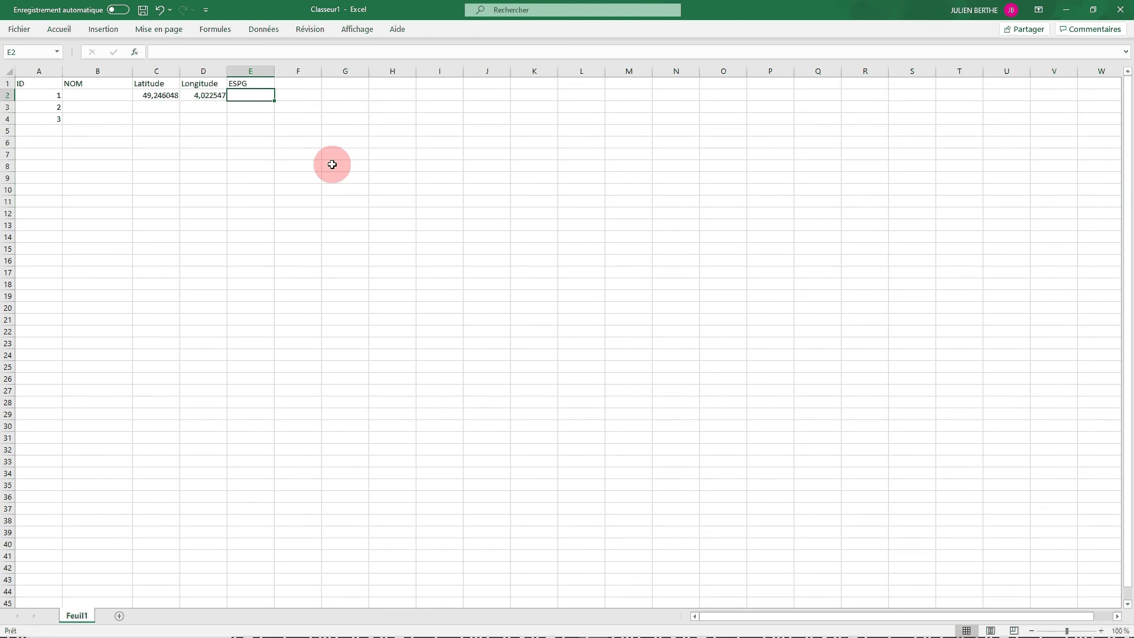
pyautogui.write('4326')
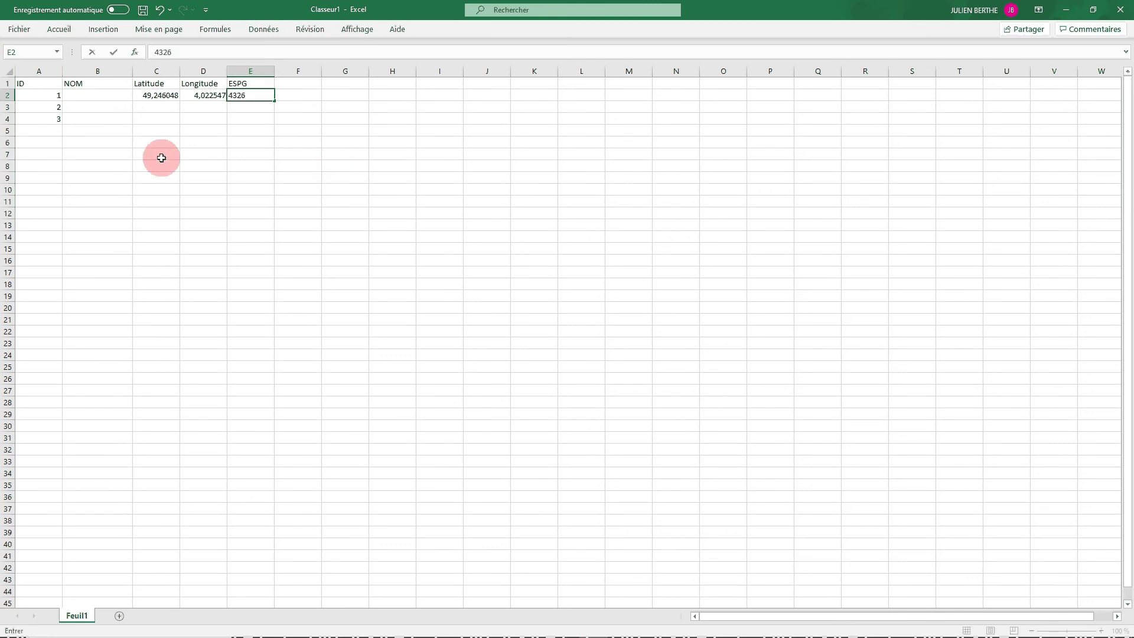
pyautogui.click(241, 159)
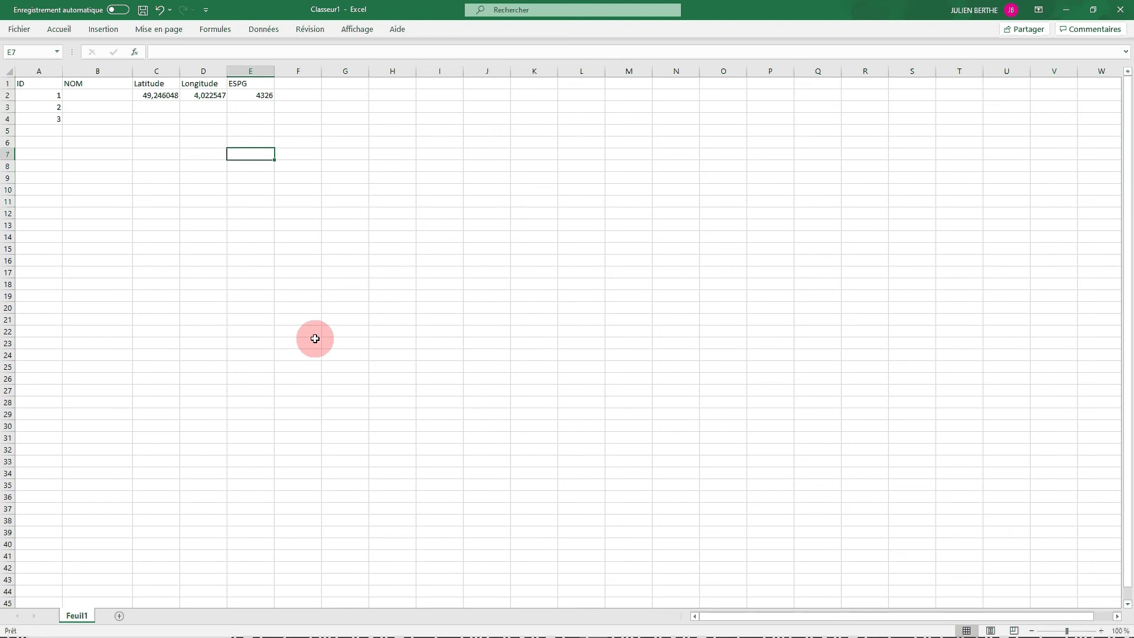
# - Shrink the Excel window and bring the Google Maps page forward
pyautogui.click(507, 626)
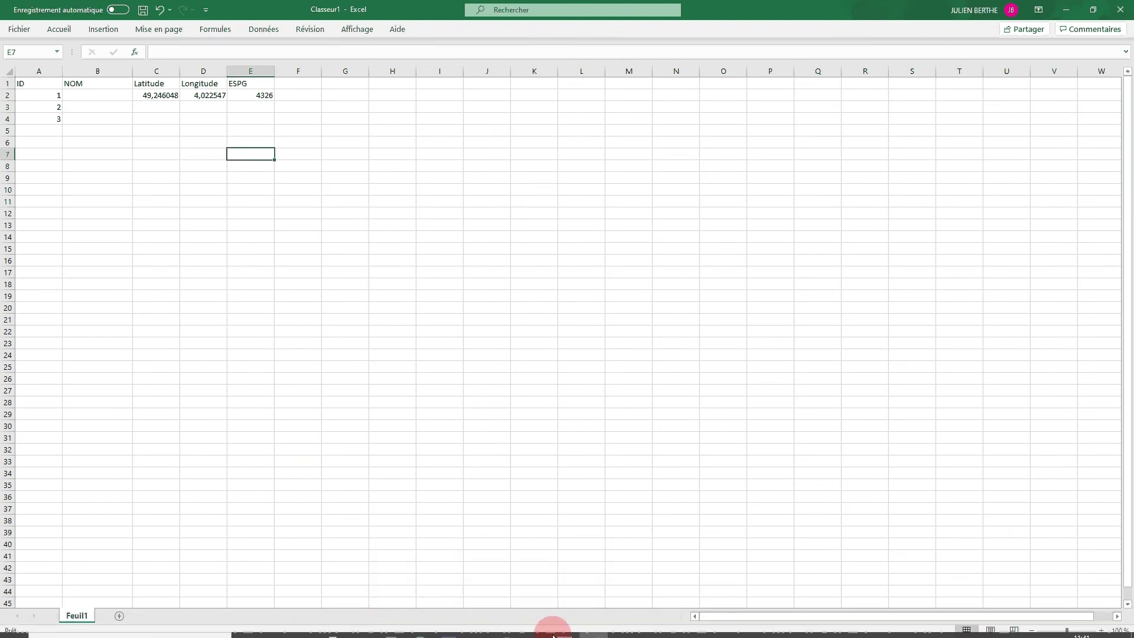
pyautogui.moveTo(945, 9); pyautogui.dragTo(765, 62)
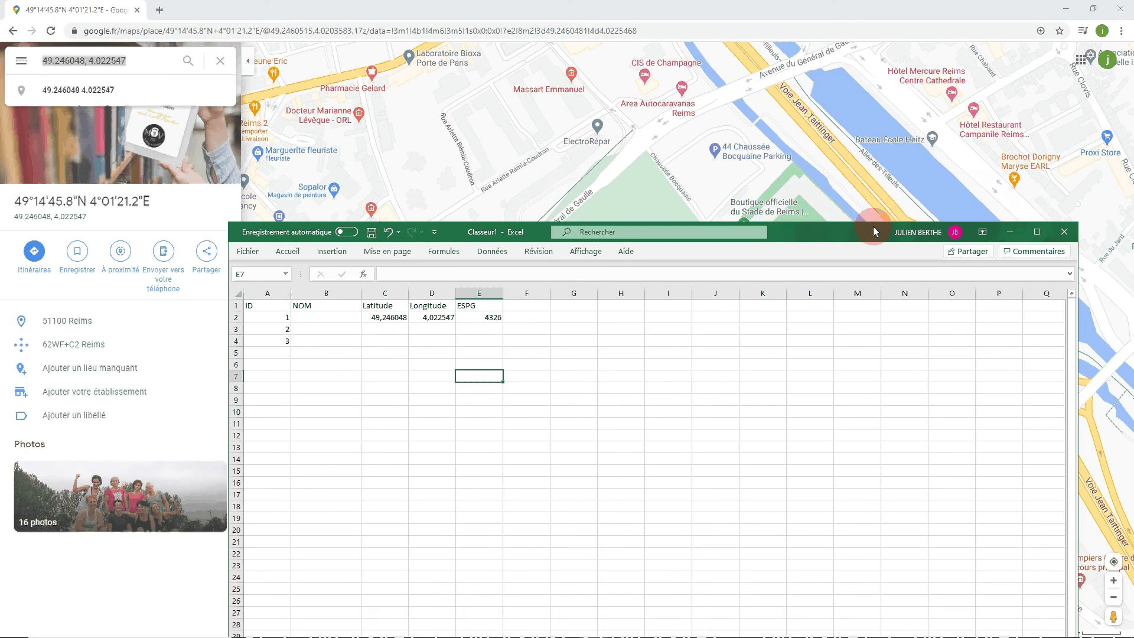
pyautogui.click(765, 63)
pyautogui.click(618, 333)
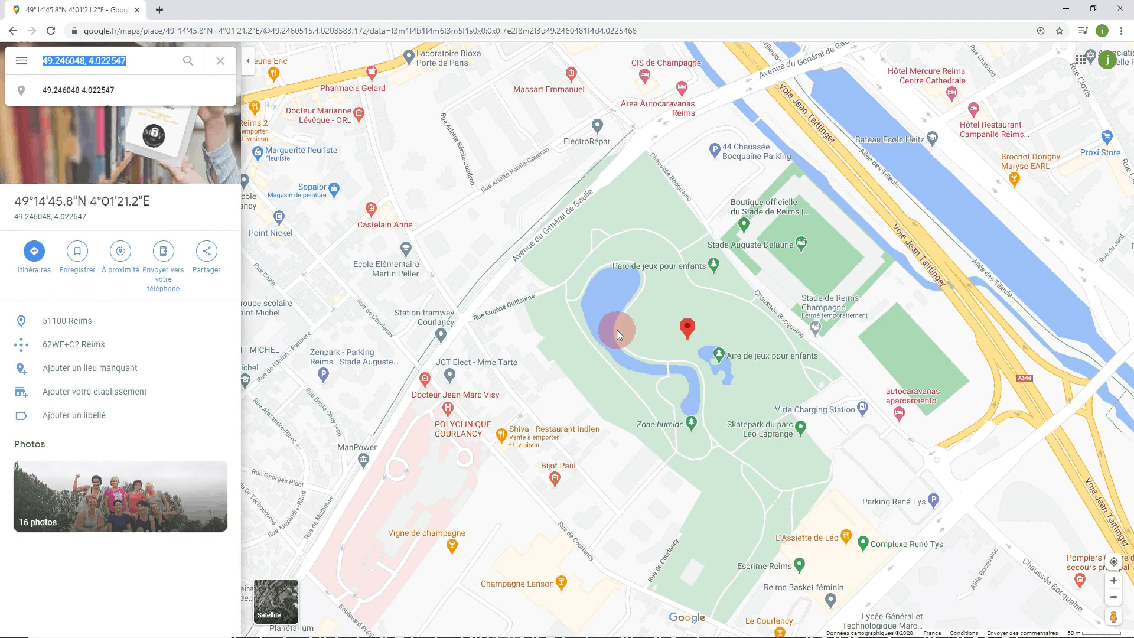
pyautogui.scroll(-2, 616, 330)
pyautogui.scroll(-5, 635, 282)
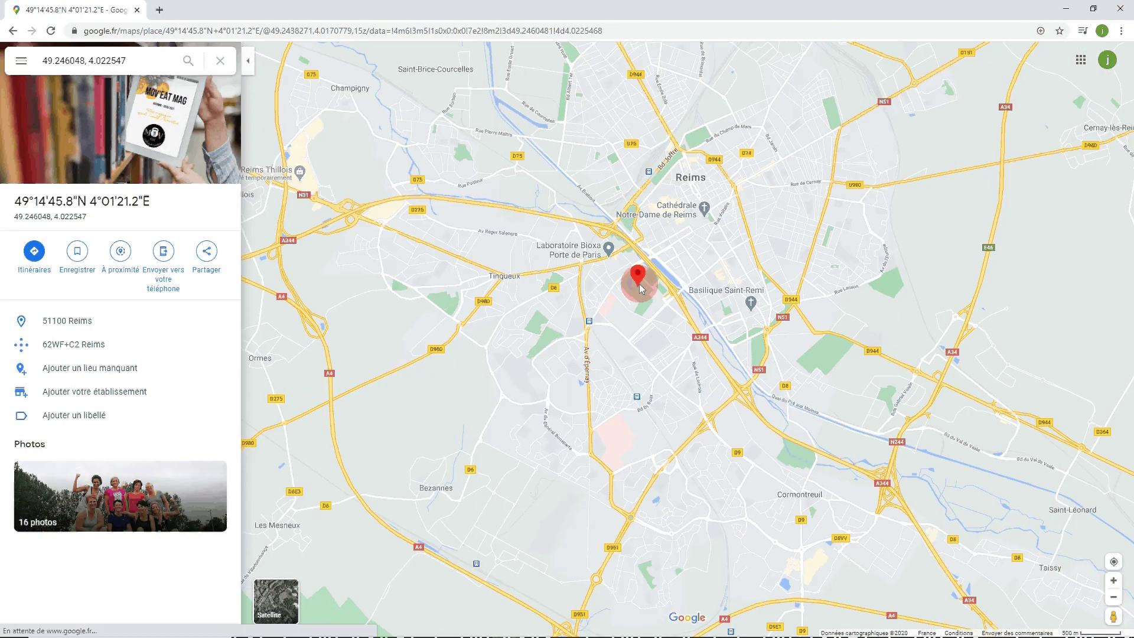
pyautogui.scroll(2, 796, 278)
pyautogui.scroll(2, 796, 277)
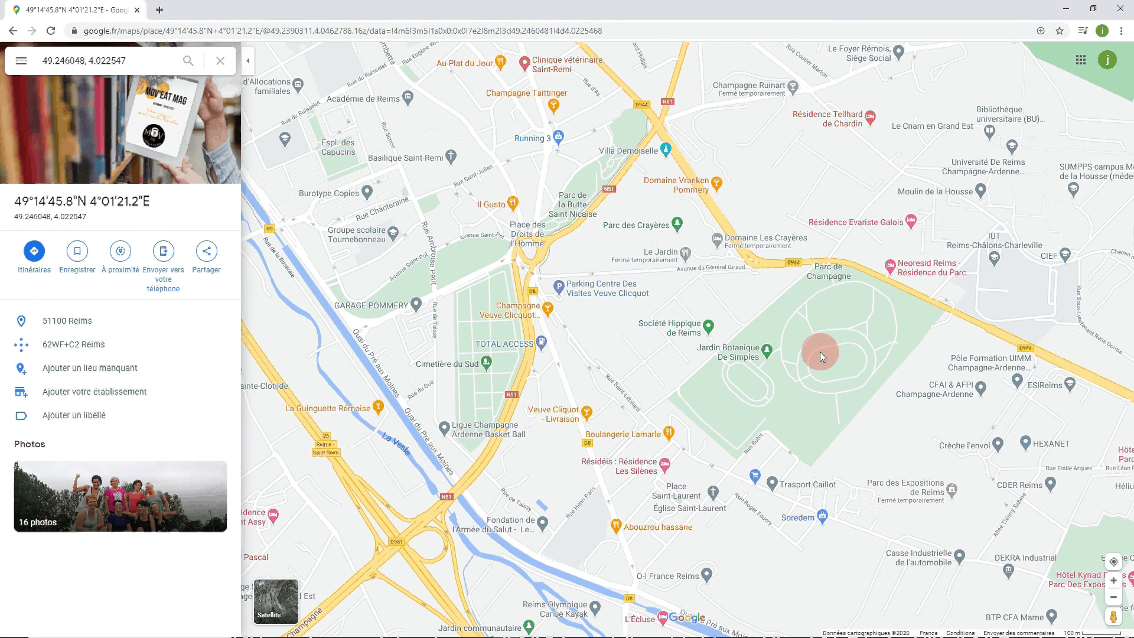
pyautogui.moveTo(830, 271)
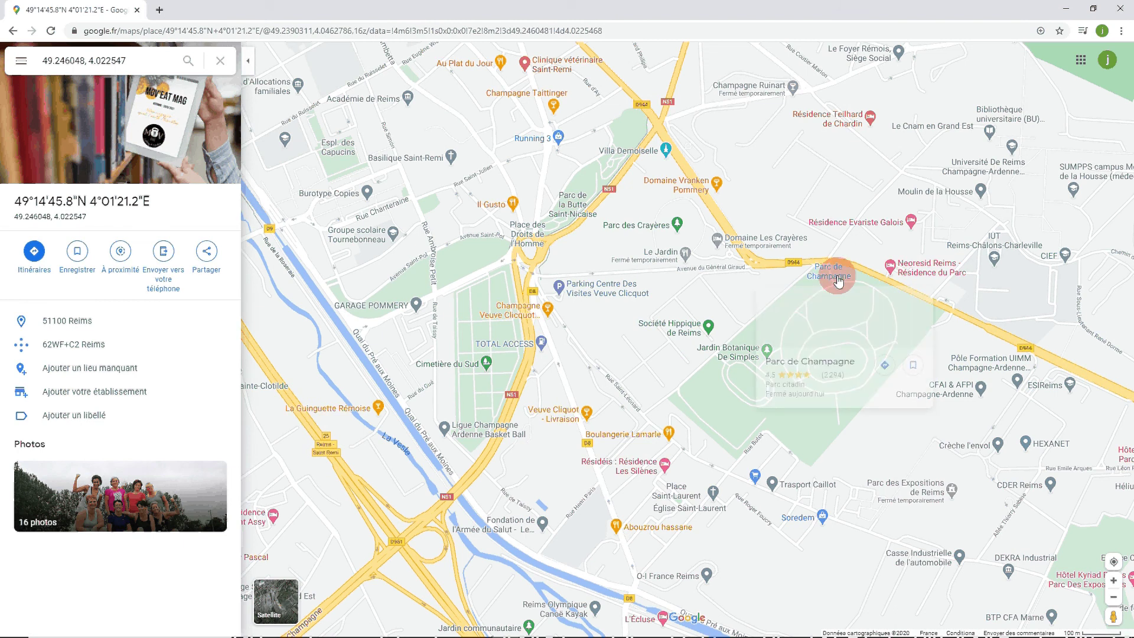
# - Show and select the Parc de Champagne point's coordinates 49.238940, 4.055462, then minimize Chrome
pyautogui.rightClick(820, 342)
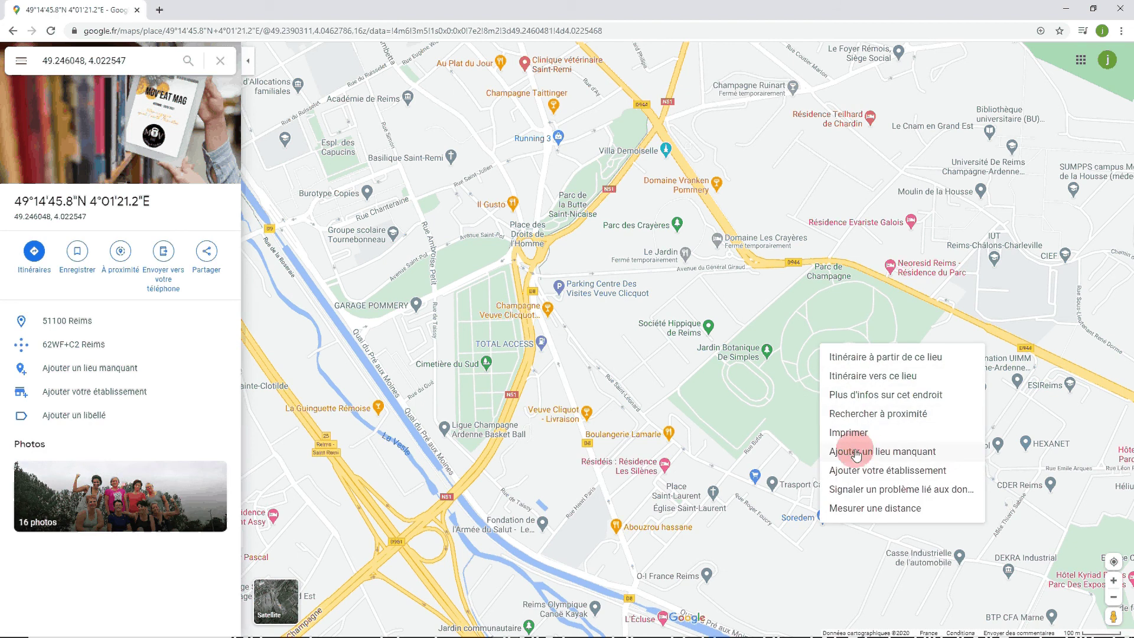
pyautogui.click(886, 395)
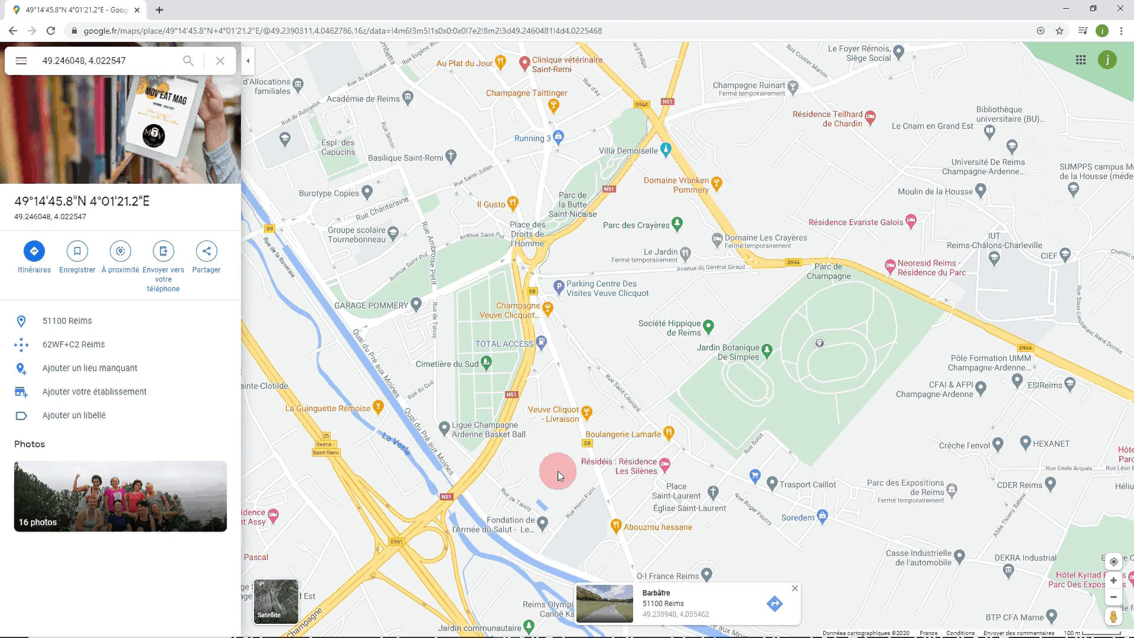
pyautogui.click(673, 614)
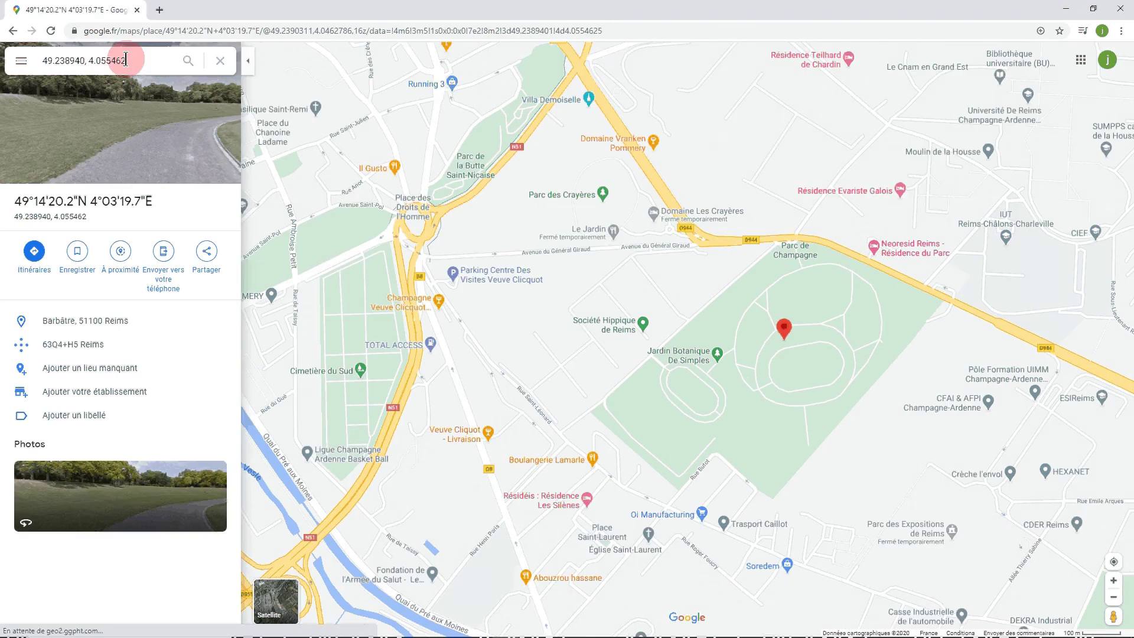
pyautogui.click(122, 57)
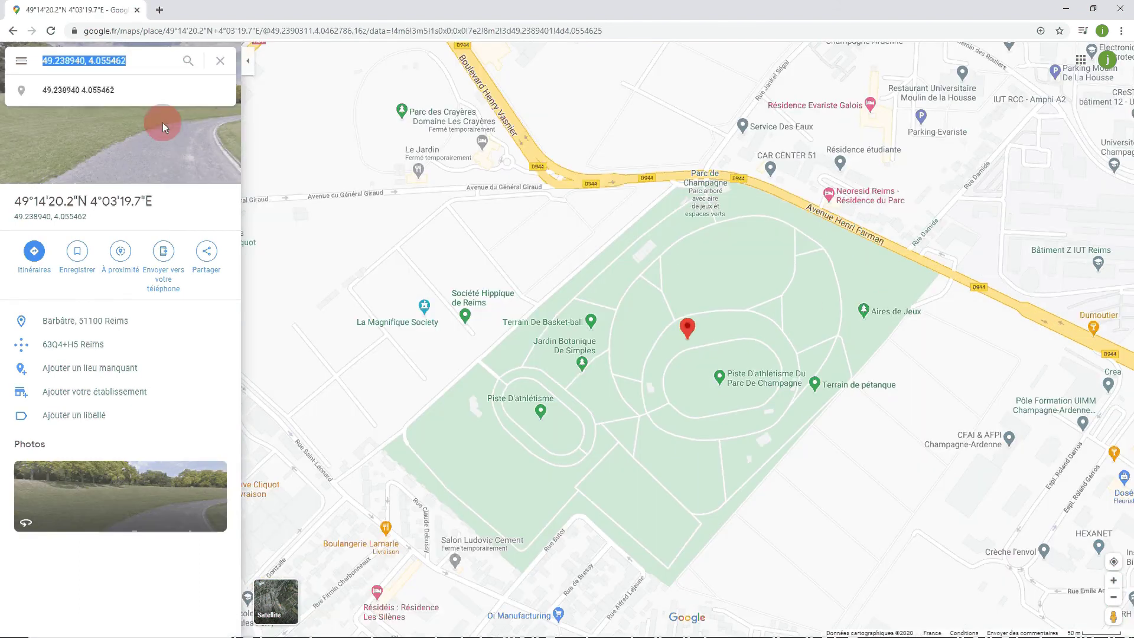
pyautogui.click(1066, 10)
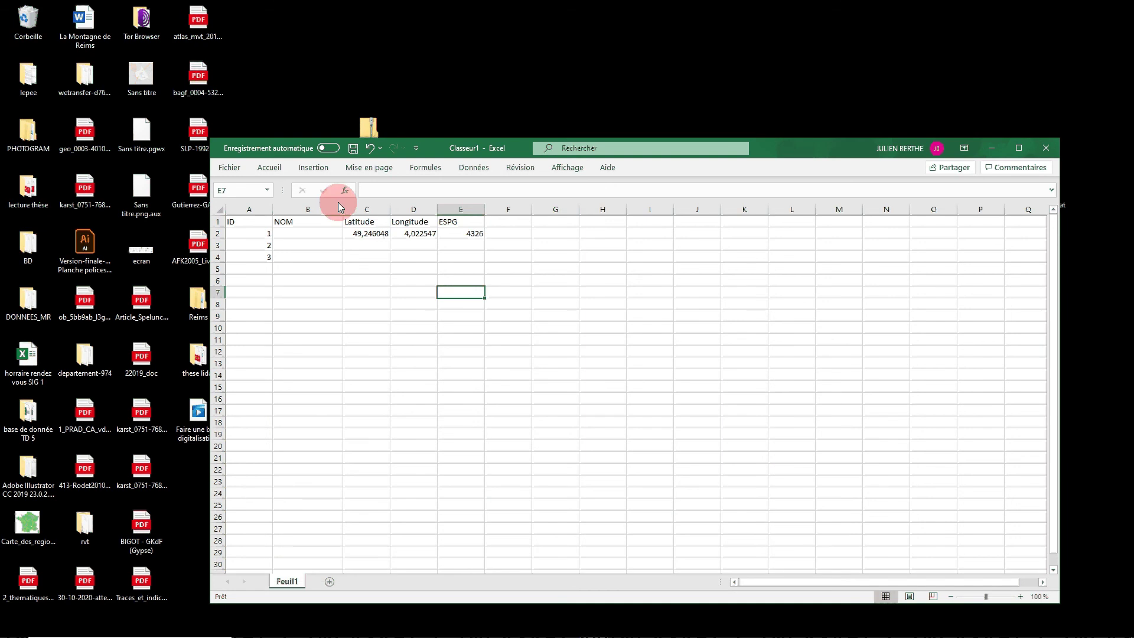
# - Split the pasted coordinates so C3 holds the latitude and D3 the longitude 4.055462
pyautogui.click(357, 247)
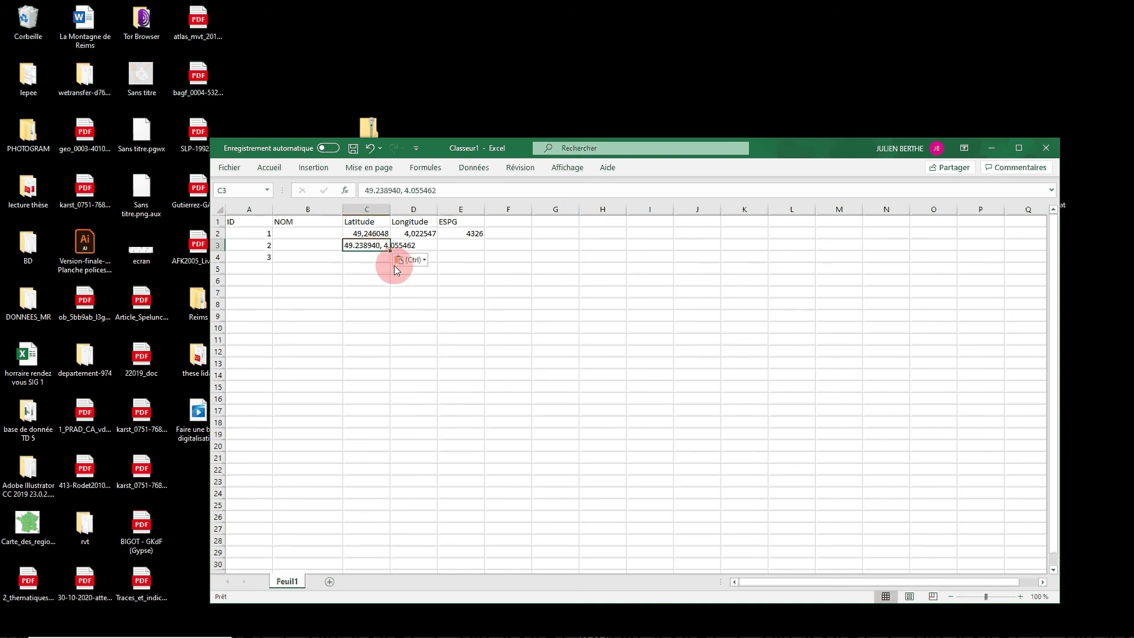
pyautogui.doubleClick(383, 245)
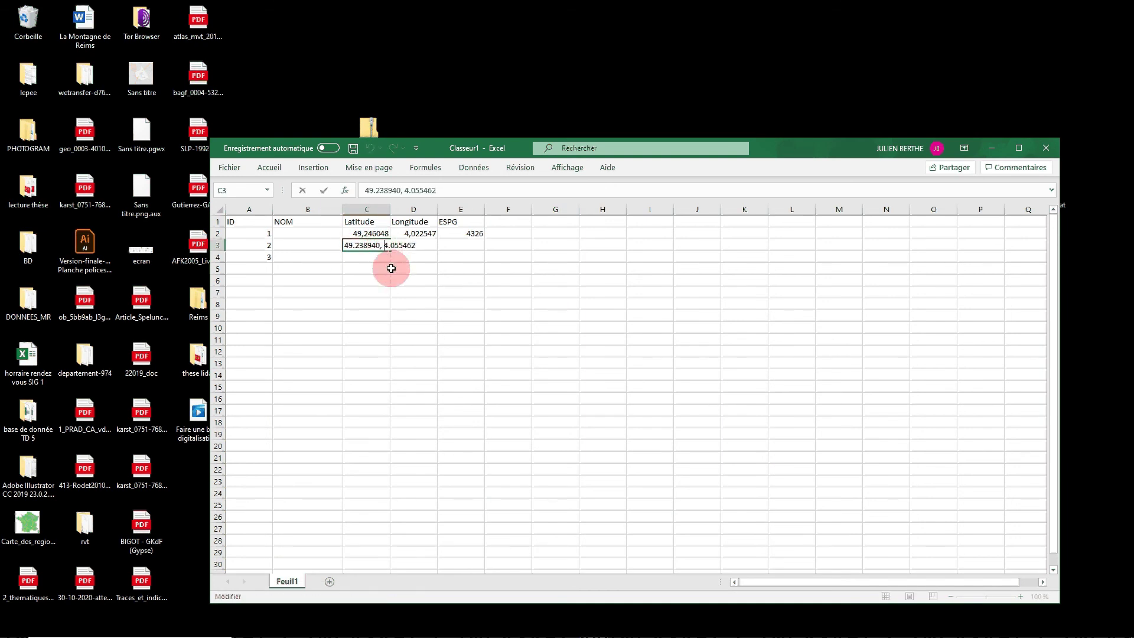
pyautogui.press('BackSpace')
pyautogui.press('BackSpace')
pyautogui.moveTo(383, 245); pyautogui.dragTo(540, 249)
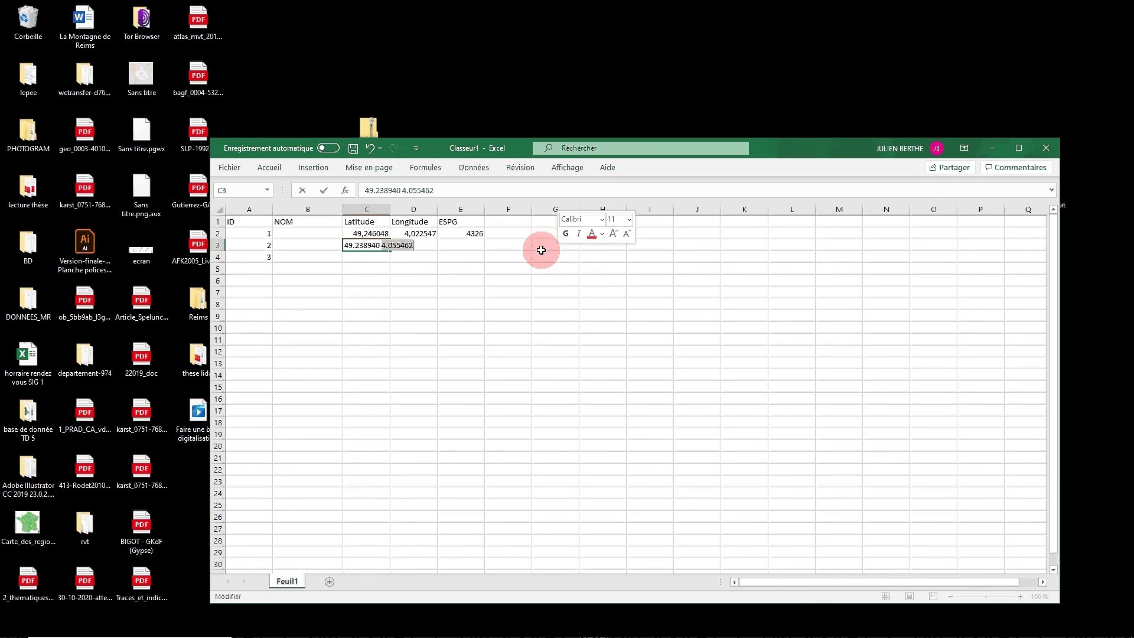
pyautogui.hotkey('ctrl', 'x')
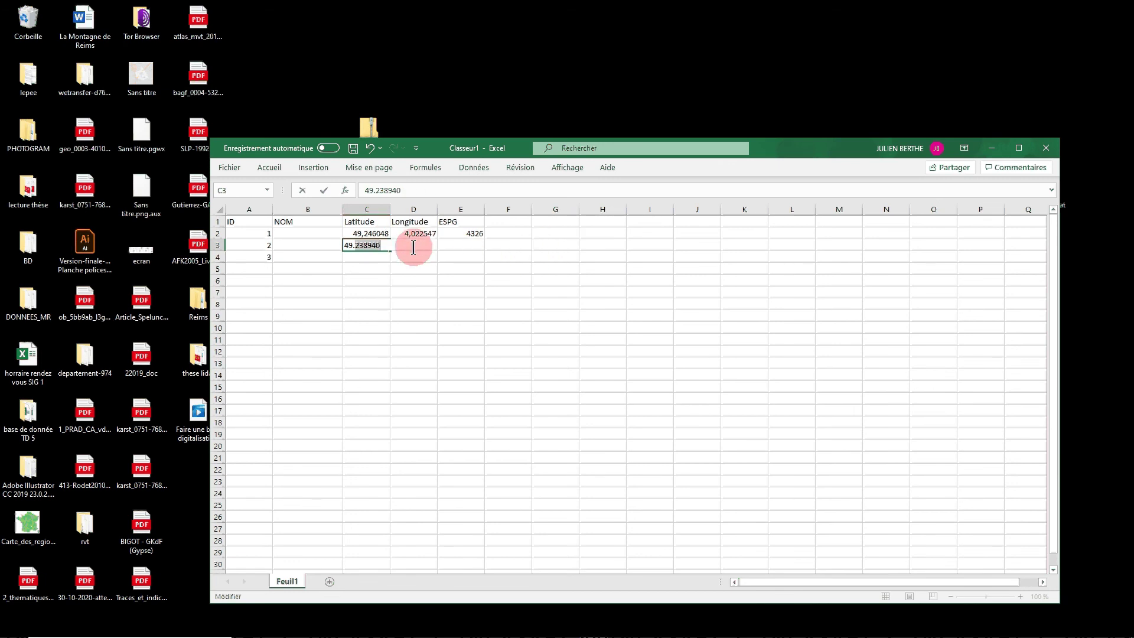
pyautogui.click(434, 292)
pyautogui.click(422, 246)
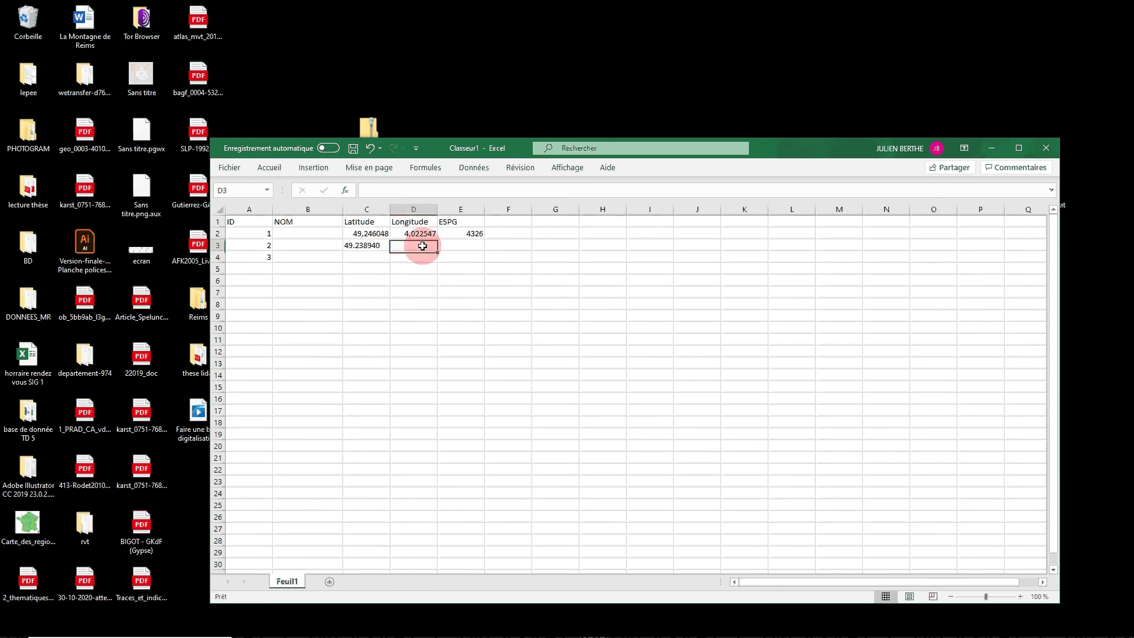
pyautogui.hotkey('ctrl', 'v')
# - Change C3 and D3 to comma decimals: 49,23894 and 4,055462
pyautogui.moveTo(407, 316); pyautogui.dragTo(378, 314)
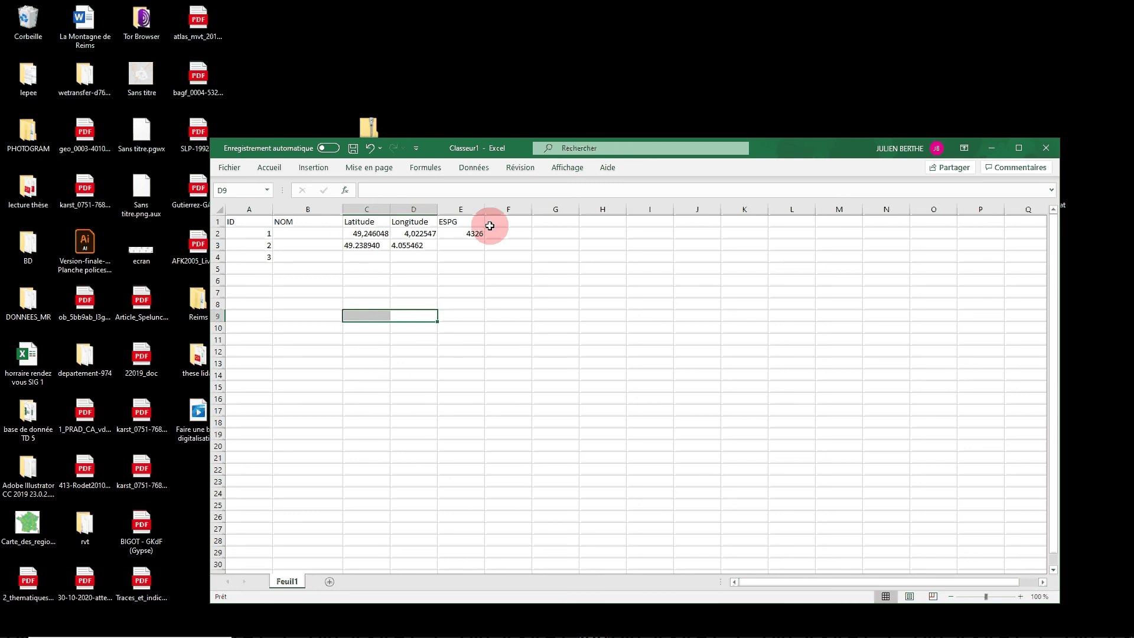
pyautogui.doubleClick(358, 245)
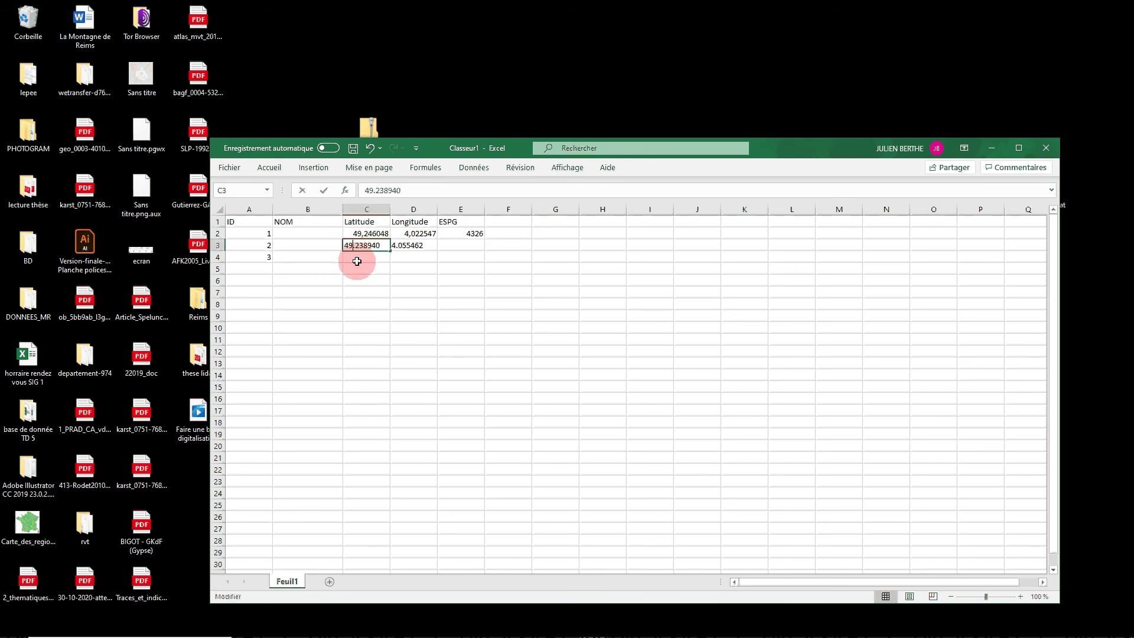
pyautogui.write(',')
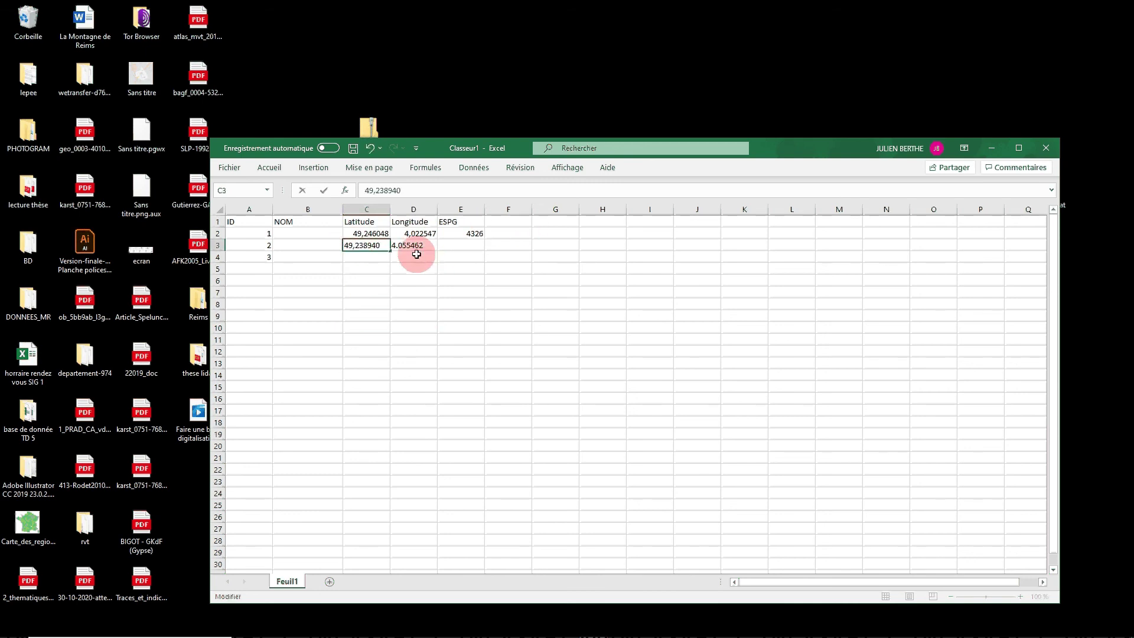
pyautogui.click(414, 247)
pyautogui.doubleClick(401, 245)
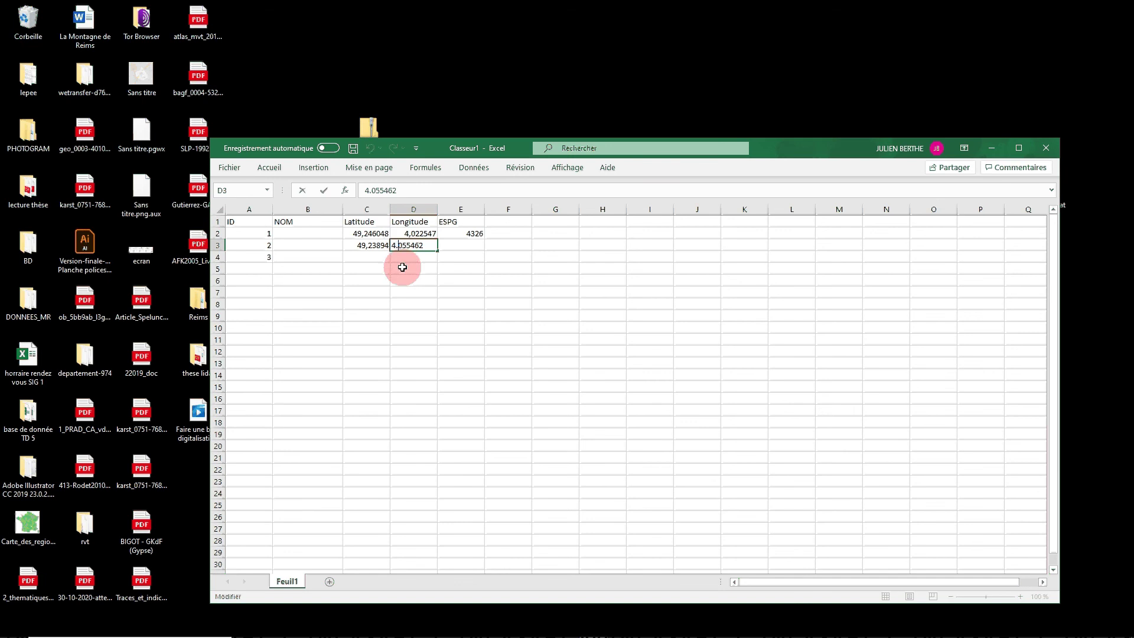
pyautogui.write(',')
pyautogui.click(449, 292)
# - Fill the EPSG value 4326 down from E2 into E3
pyautogui.click(480, 235)
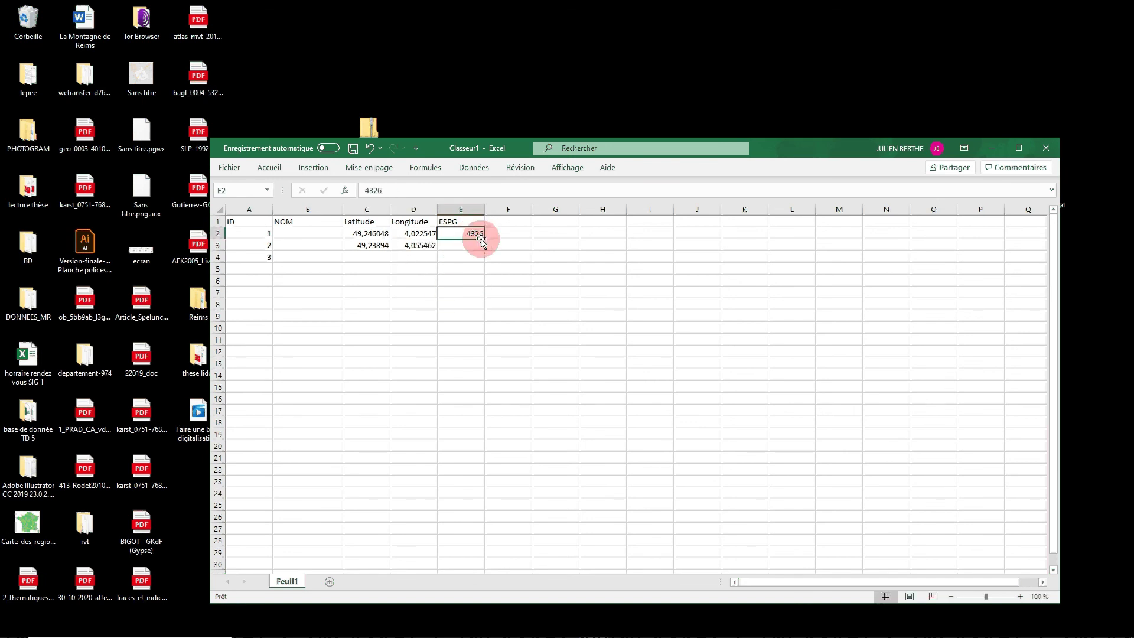
pyautogui.moveTo(486, 238); pyautogui.dragTo(483, 247)
pyautogui.click(444, 300)
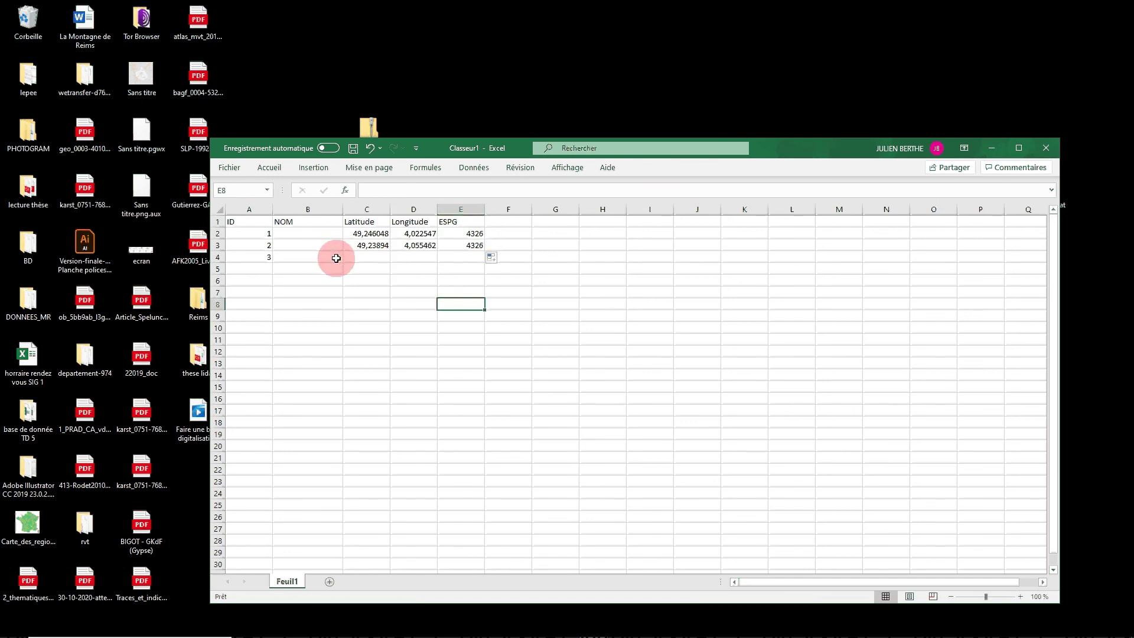
# - Delete row 4, which holds the unused ID 3
pyautogui.click(217, 257)
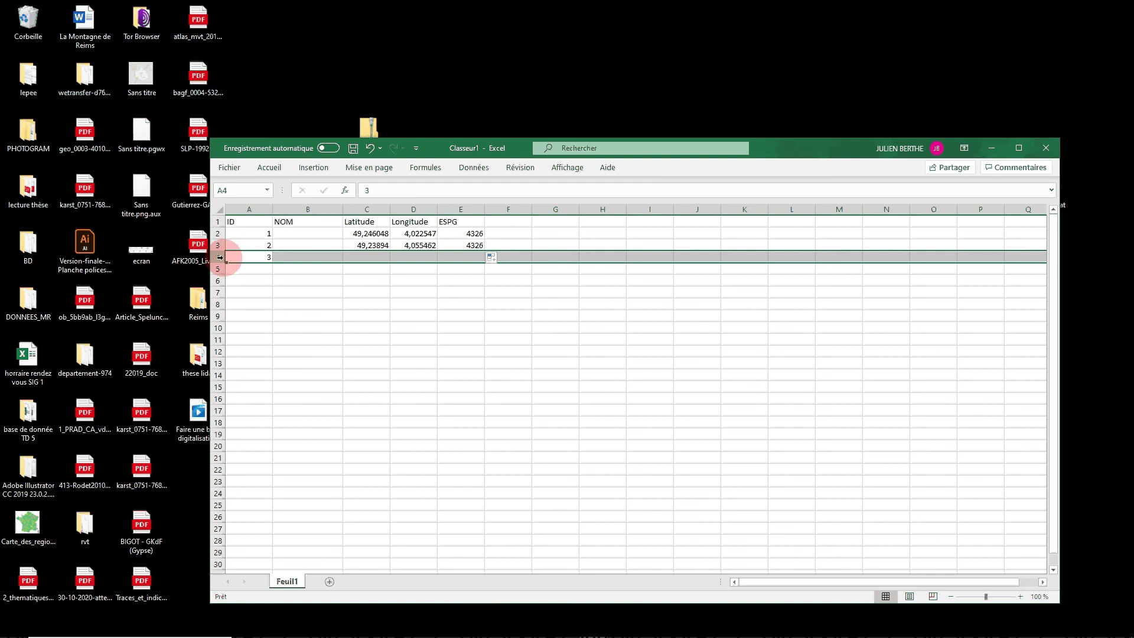
pyautogui.rightClick(222, 258)
pyautogui.click(263, 372)
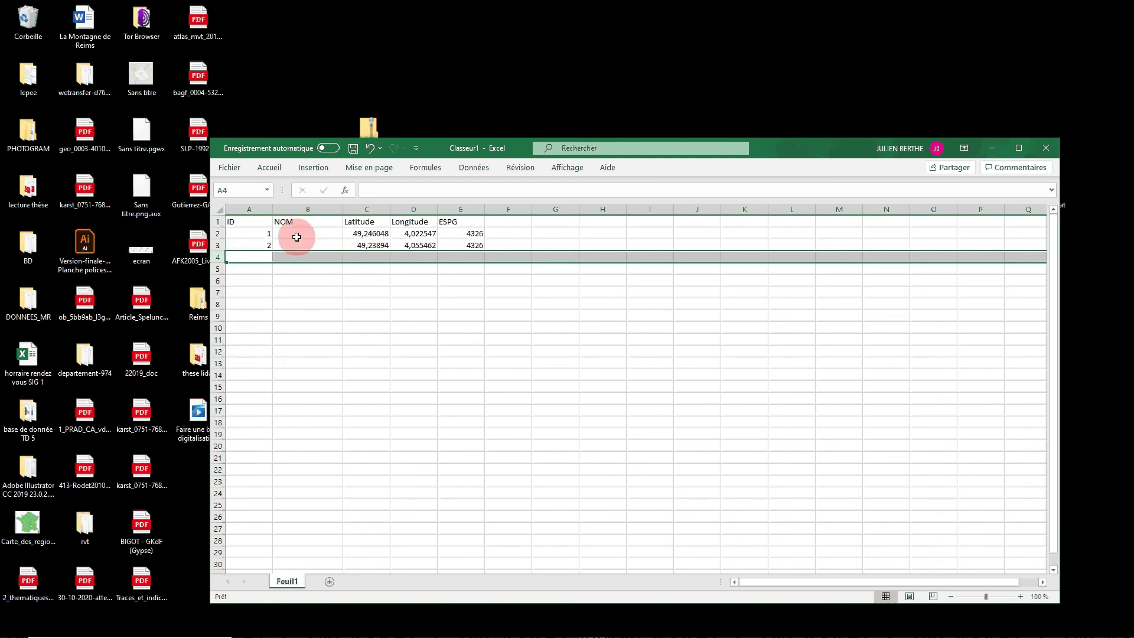
# - Enter the name Parc de Champagne in B3 for ID 2
pyautogui.click(294, 236)
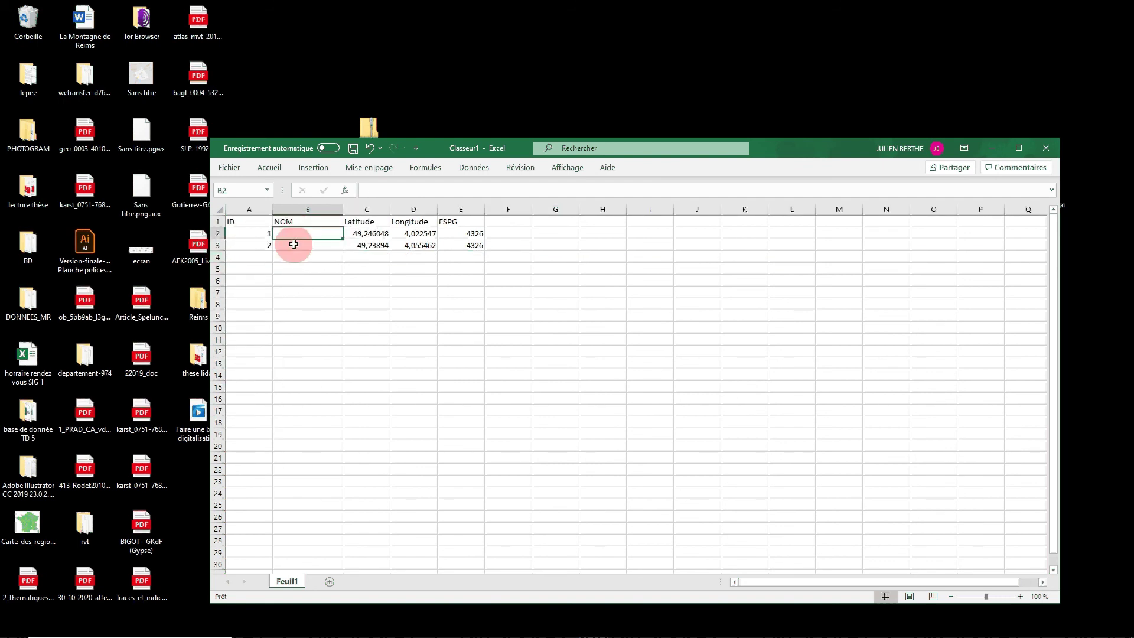
pyautogui.click(294, 244)
pyautogui.write('Parc de Champagne')
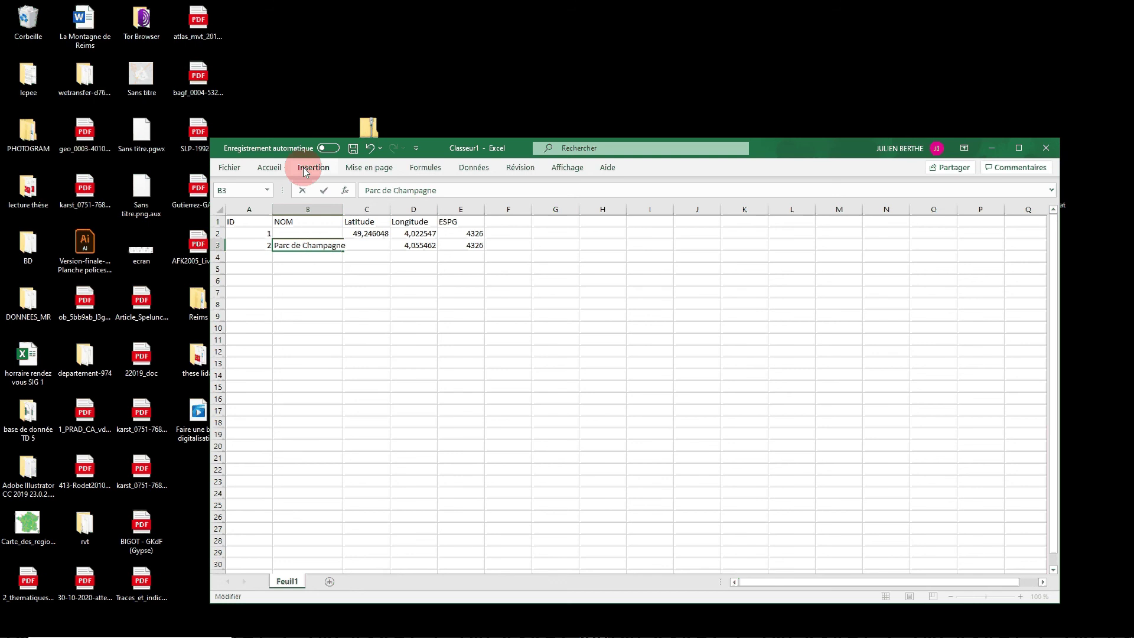
pyautogui.click(290, 232)
pyautogui.doubleClick(310, 233)
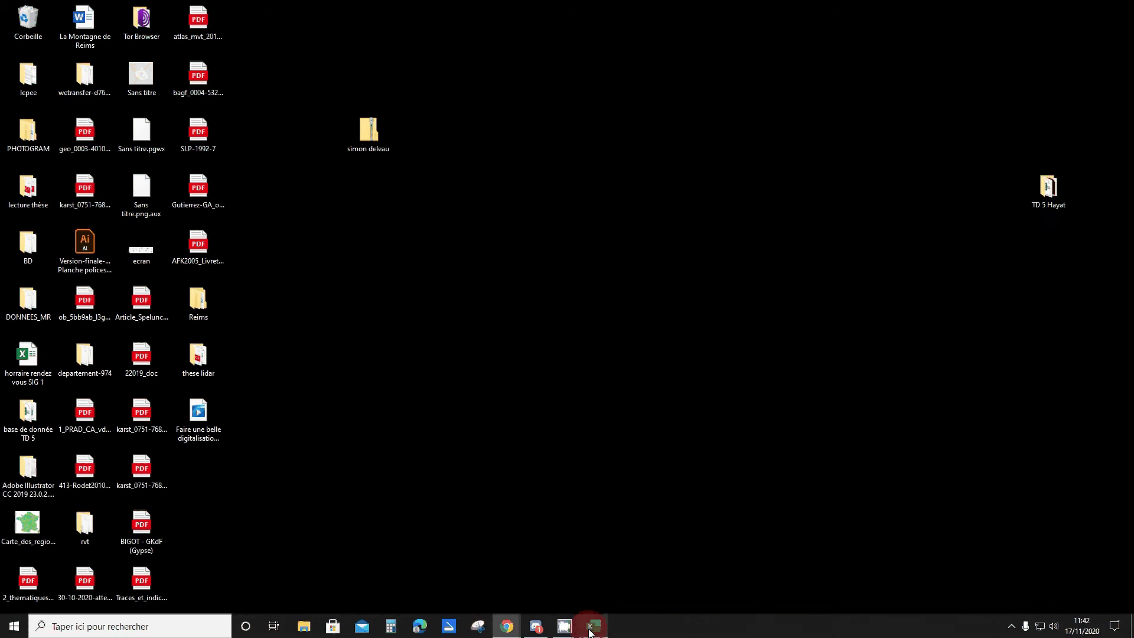
pyautogui.moveTo(506, 625)
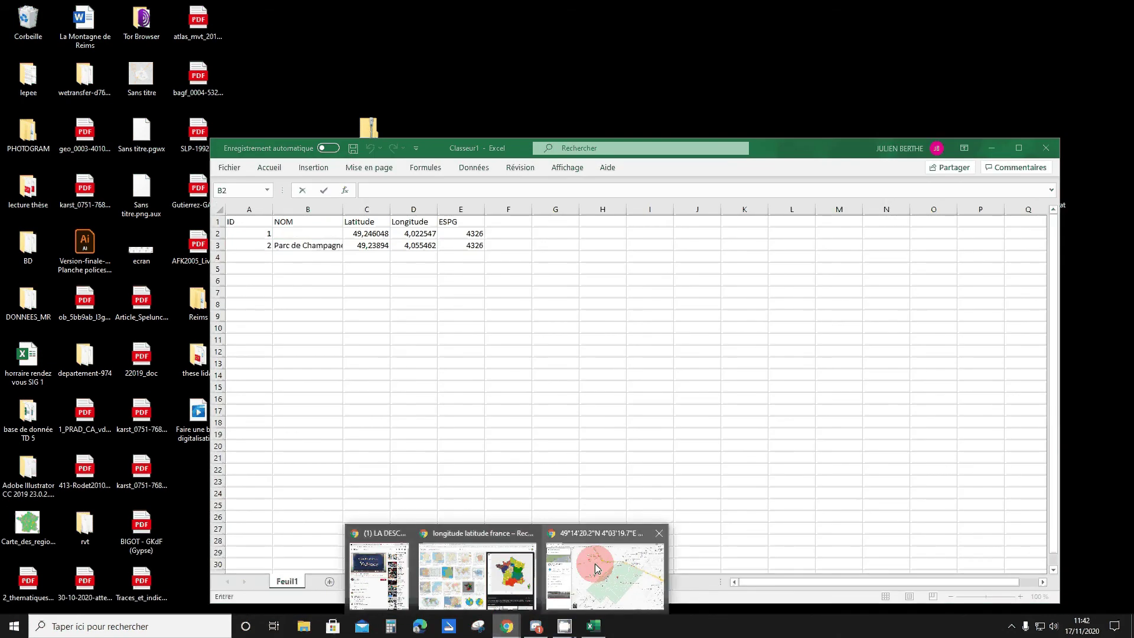
pyautogui.click(594, 563)
pyautogui.moveTo(508, 269); pyautogui.dragTo(710, 387)
pyautogui.scroll(-3, 690, 338)
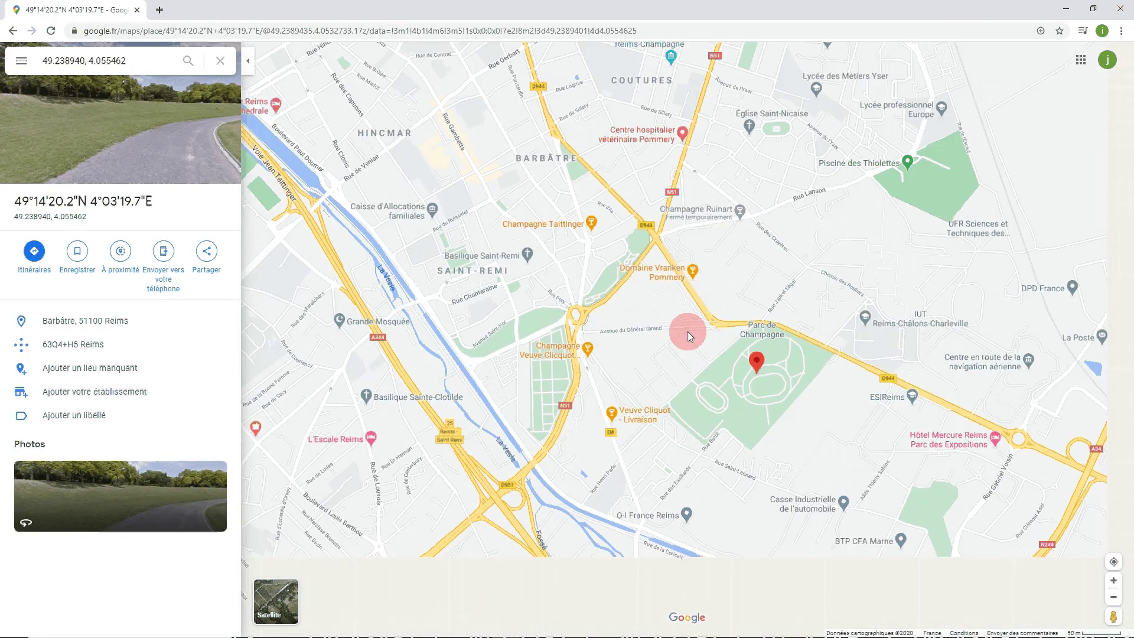
pyautogui.moveTo(308, 247); pyautogui.dragTo(448, 274)
pyautogui.scroll(3, 447, 275)
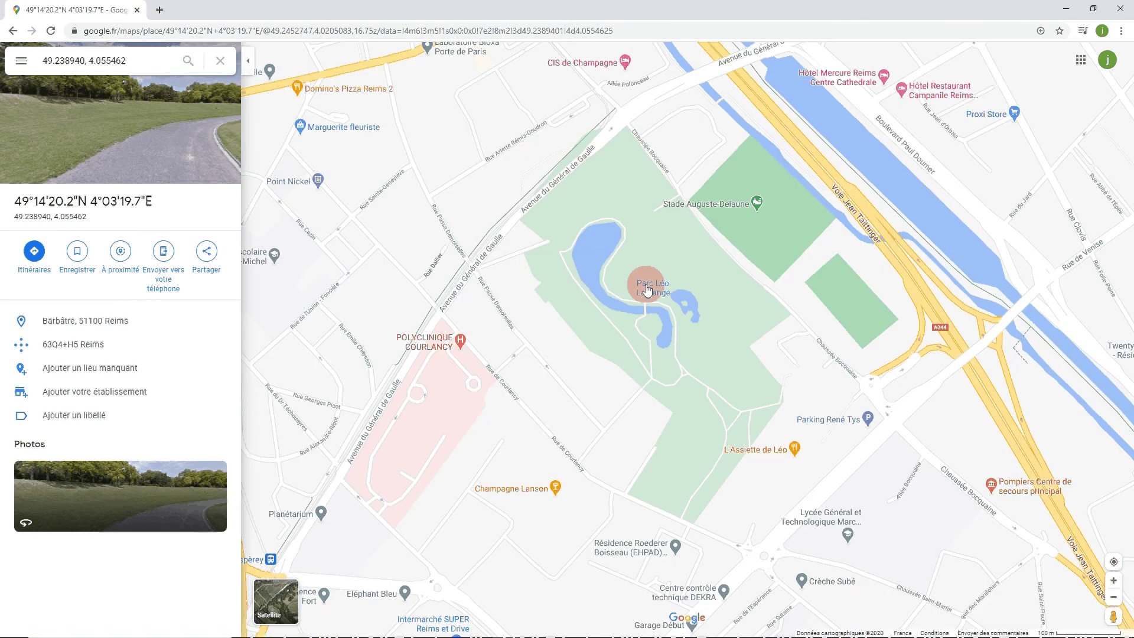
pyautogui.click(1066, 8)
pyautogui.click(298, 232)
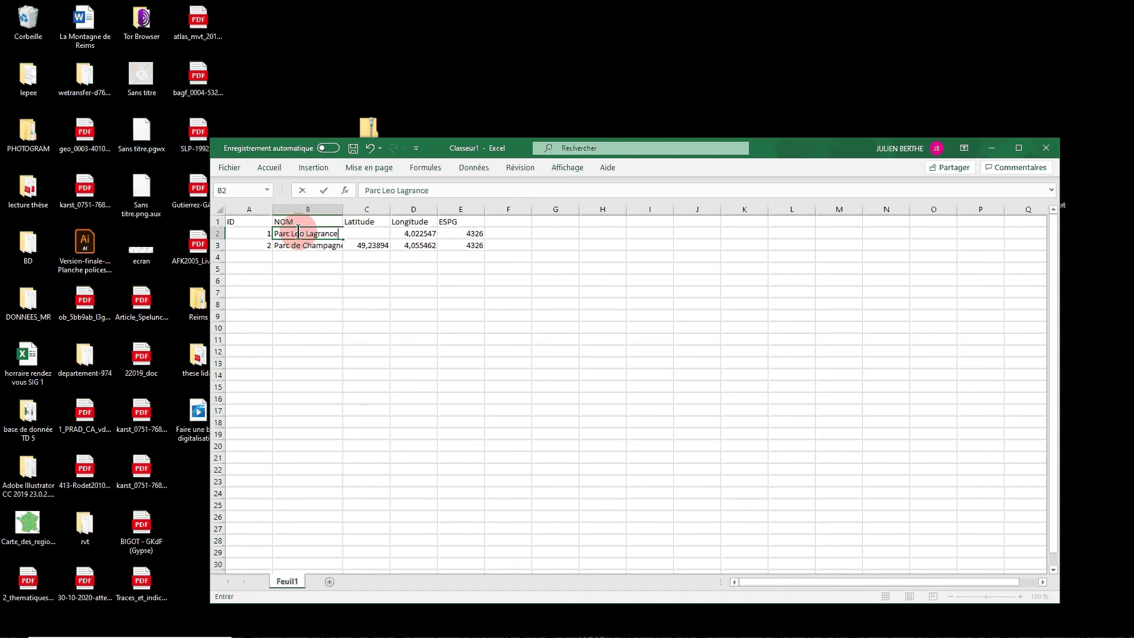
pyautogui.write('g')
# - Enter 'Parc Leo Lagrange' as the first park's name in B2 and open the Fichier backstage
pyautogui.click(406, 410)
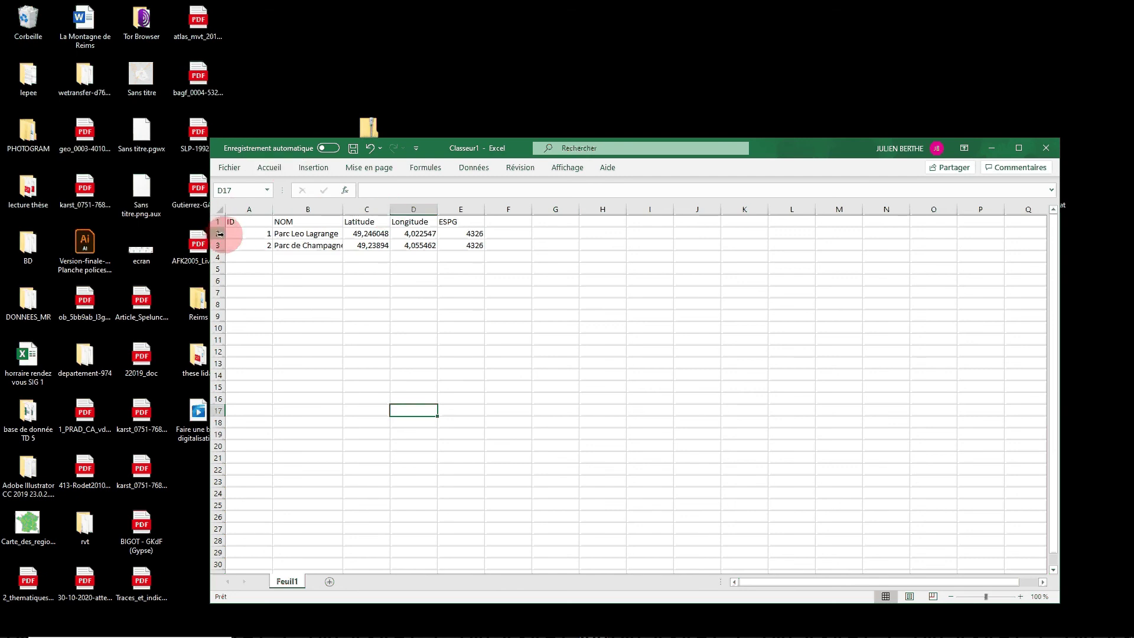
pyautogui.click(229, 167)
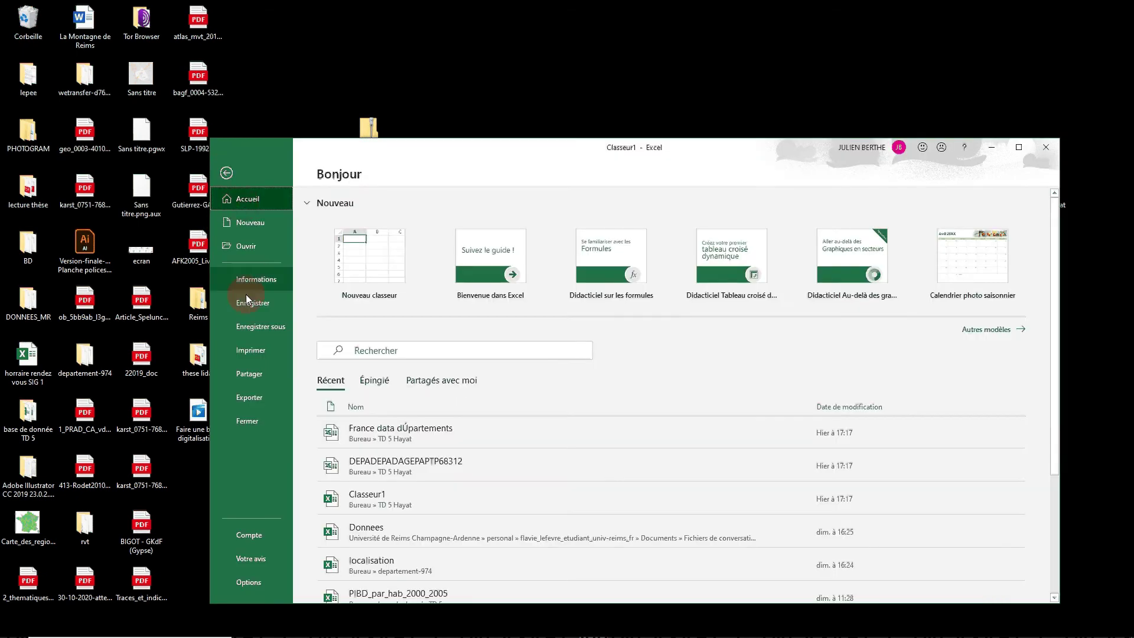
# - Start Enregistrer sous on Ce PC and choose the Bureau (Desktop) as the save folder
pyautogui.click(266, 335)
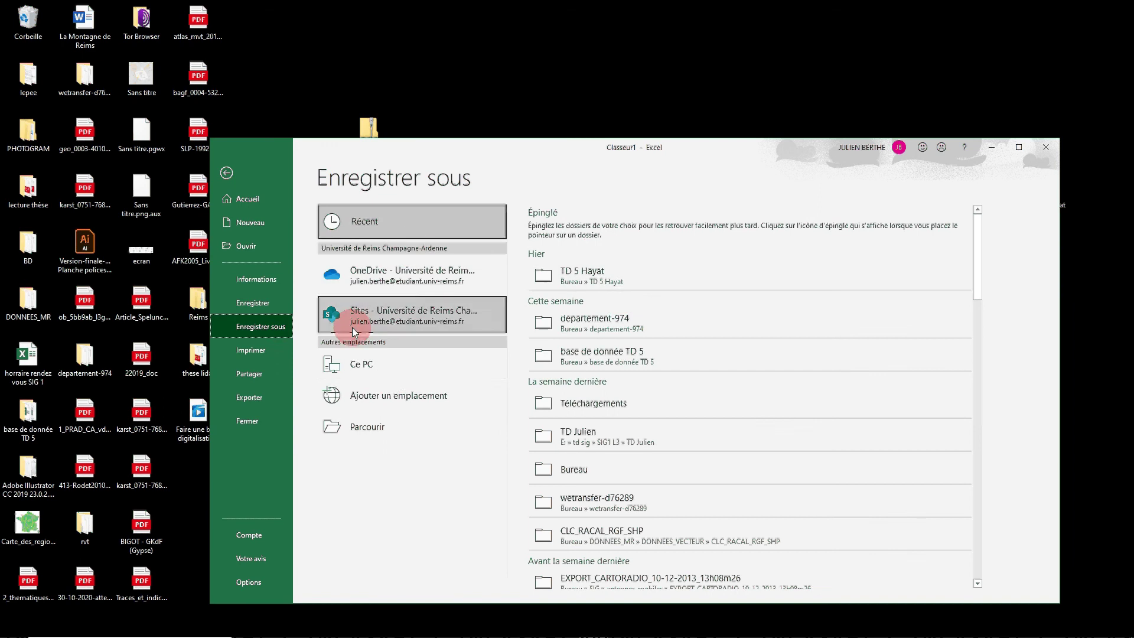
pyautogui.click(352, 381)
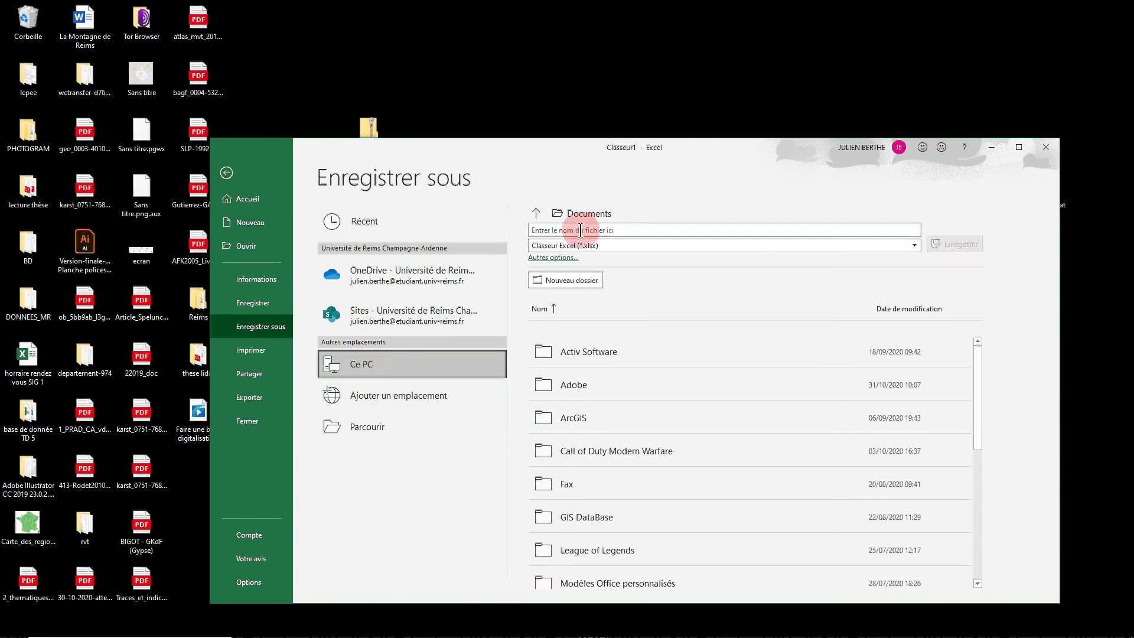
pyautogui.click(575, 217)
pyautogui.click(255, 225)
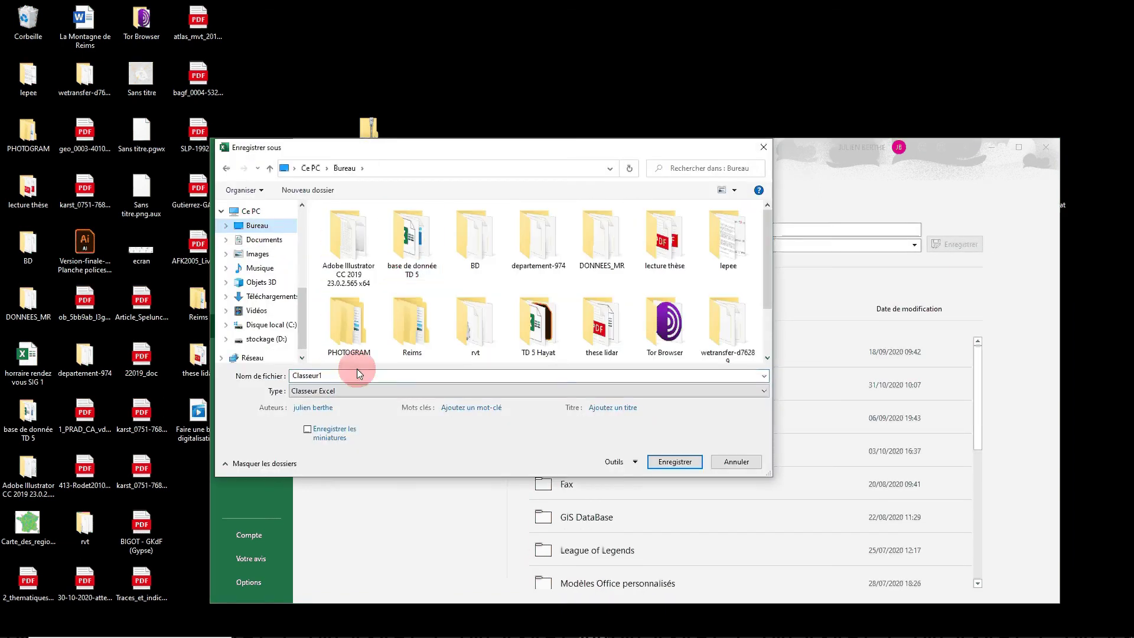
pyautogui.click(332, 375)
# - Replace the default name Classeur1 with 'Parc de Reims' and save the workbook
pyautogui.doubleClick(332, 375)
pyautogui.write('Parc de Reims')
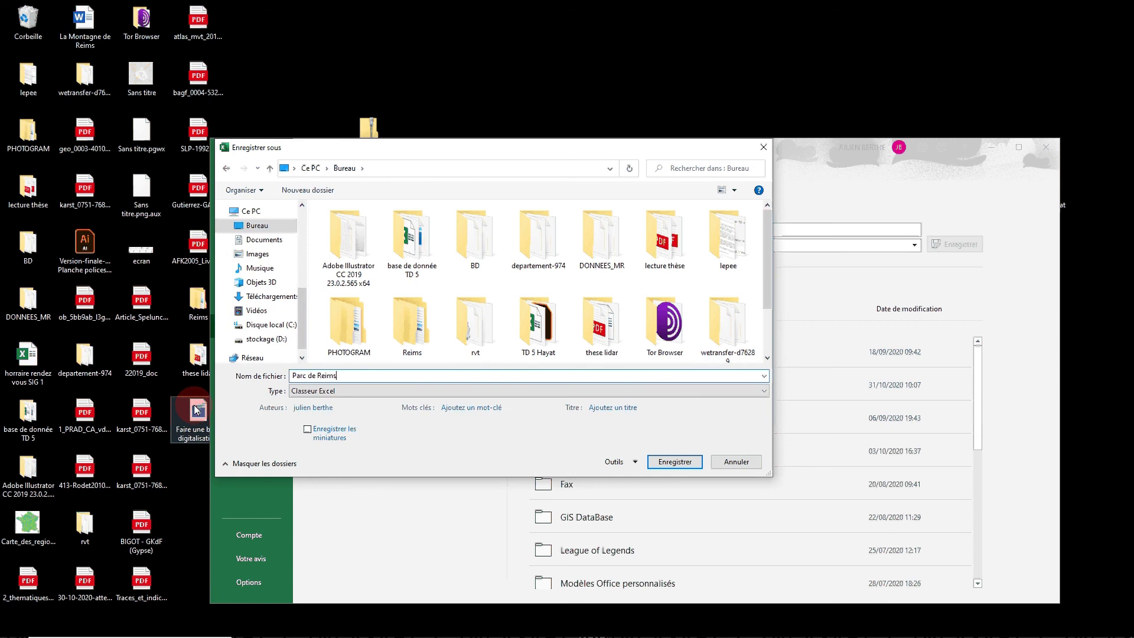
pyautogui.click(679, 462)
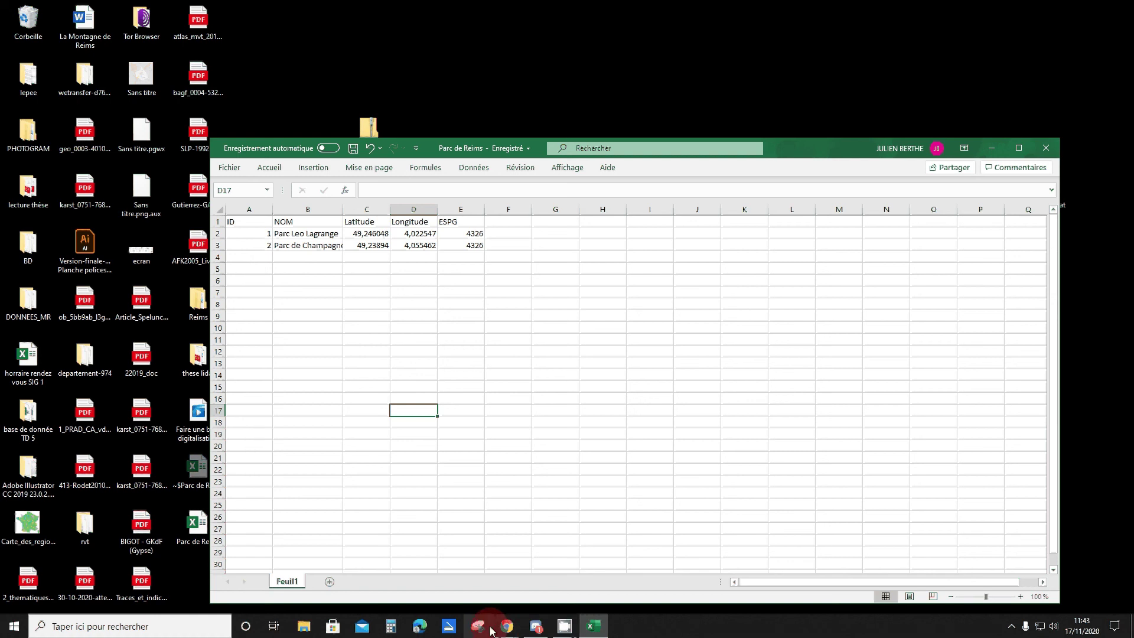
pyautogui.moveTo(506, 626)
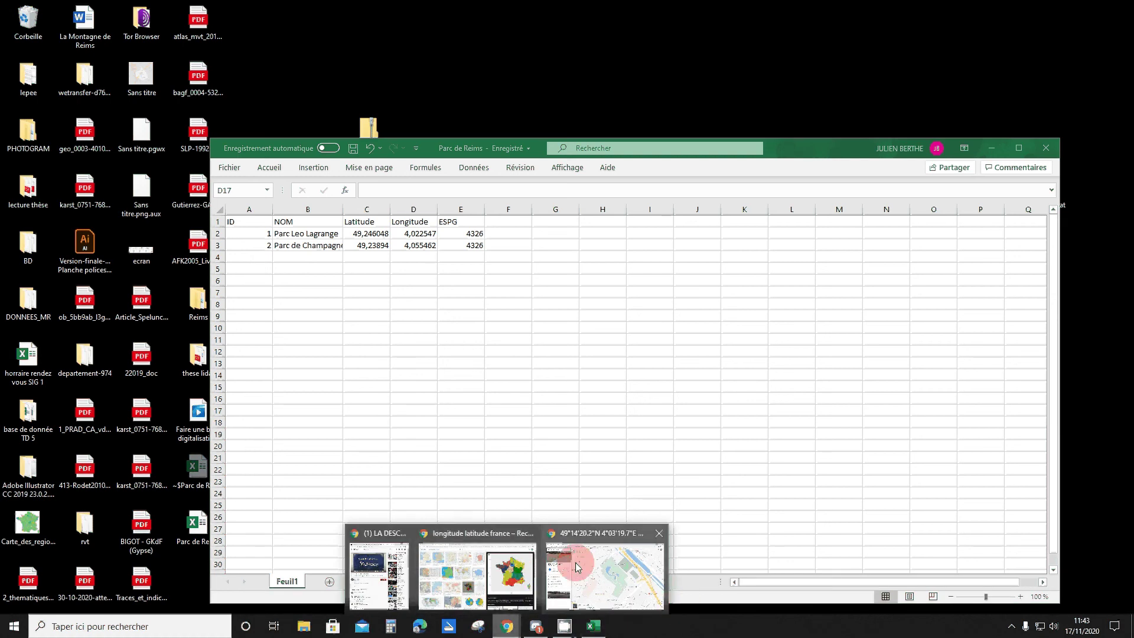
pyautogui.click(647, 303)
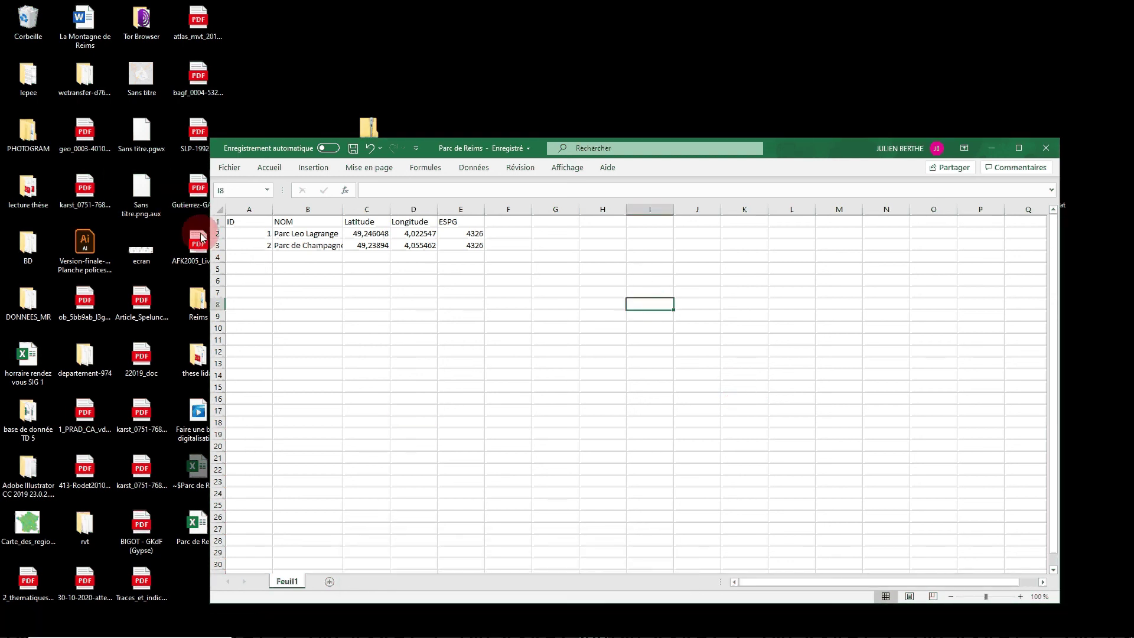